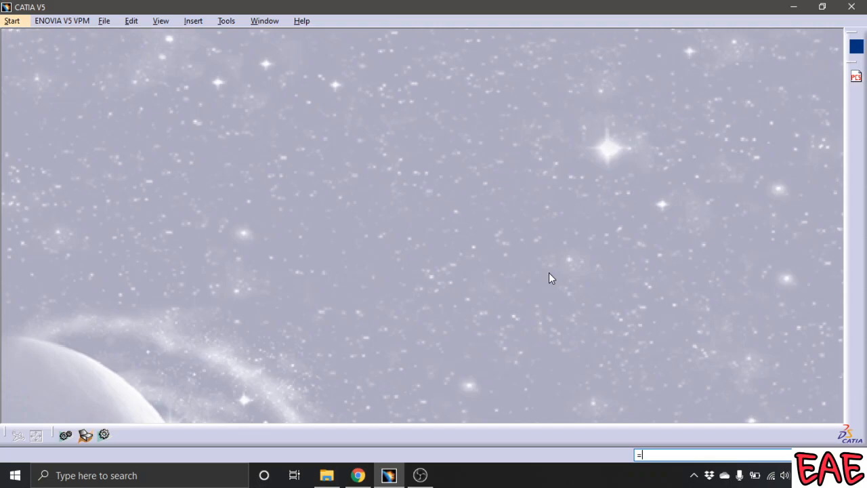
- Create a new Part Design part, keeping the default part name Part1 and hybrid design enabled
click(12, 21)
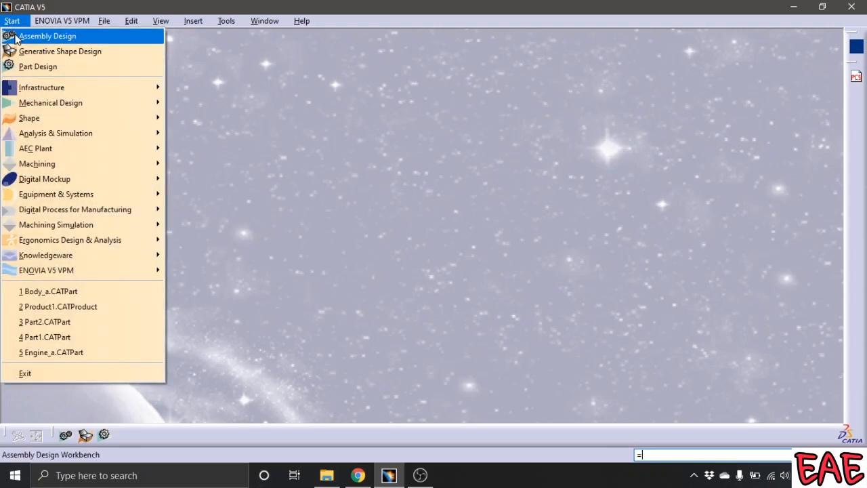
click(30, 66)
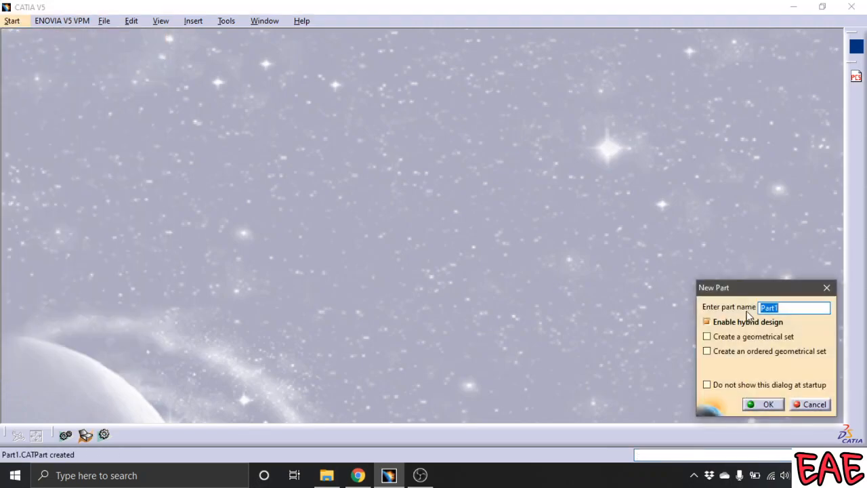
click(767, 405)
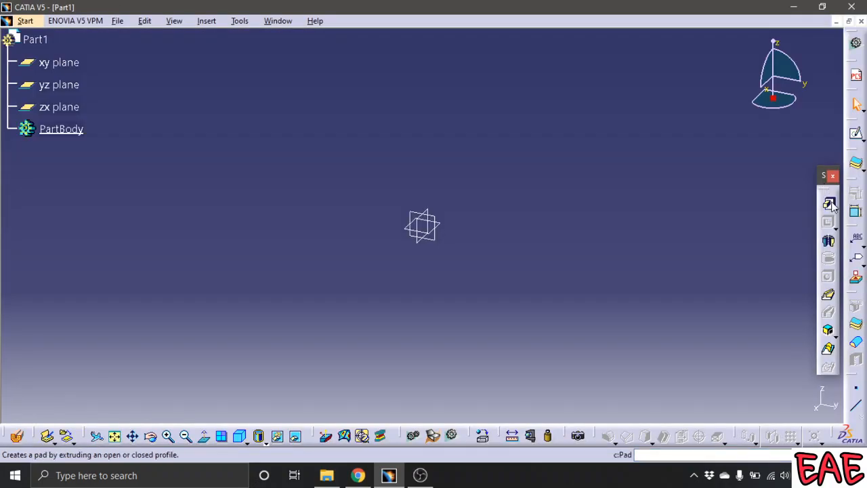
click(830, 334)
click(821, 316)
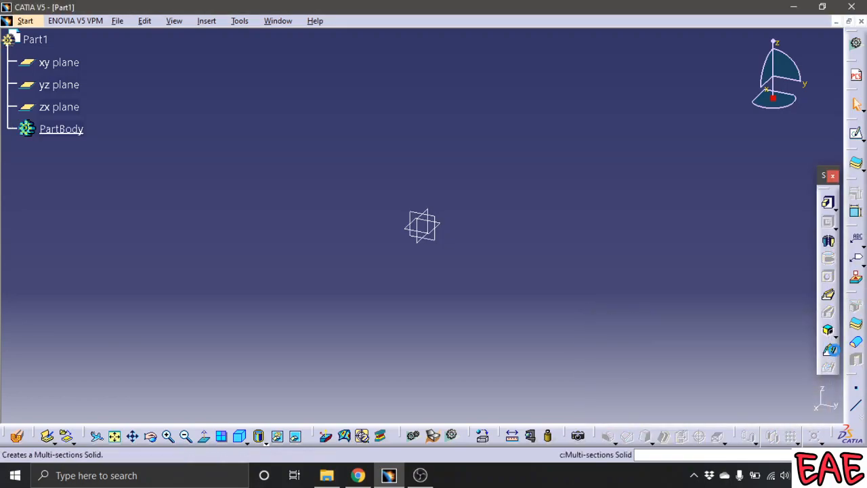
click(836, 348)
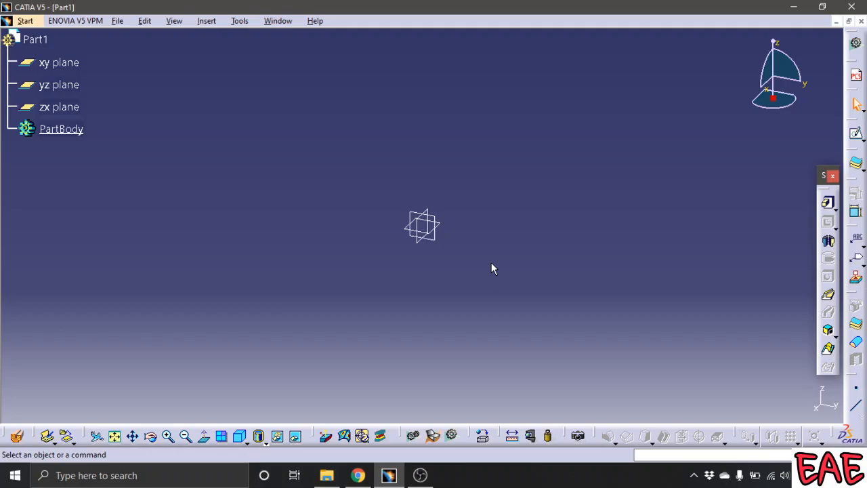
- Sketch a circle centred on the origin of the xy plane and exit the sketch
click(441, 225)
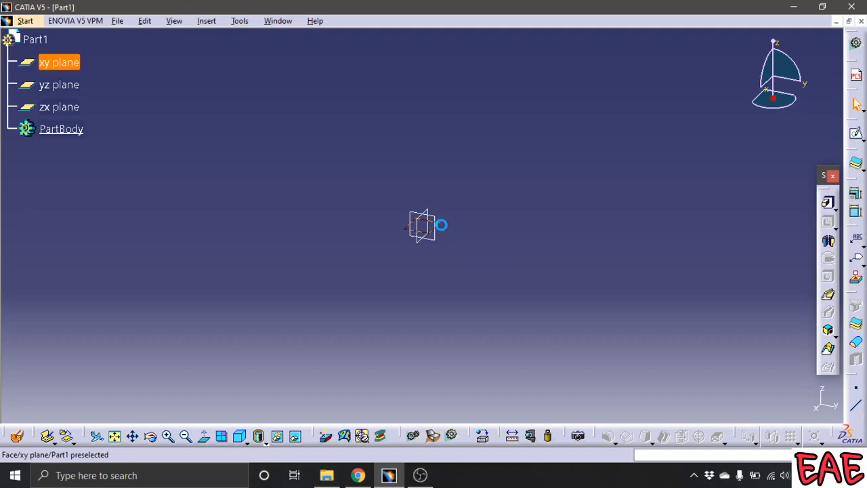
click(856, 133)
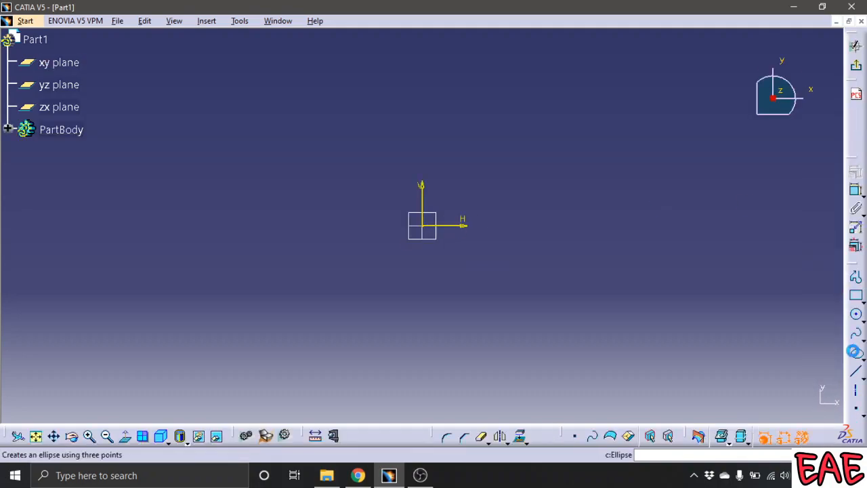
click(856, 314)
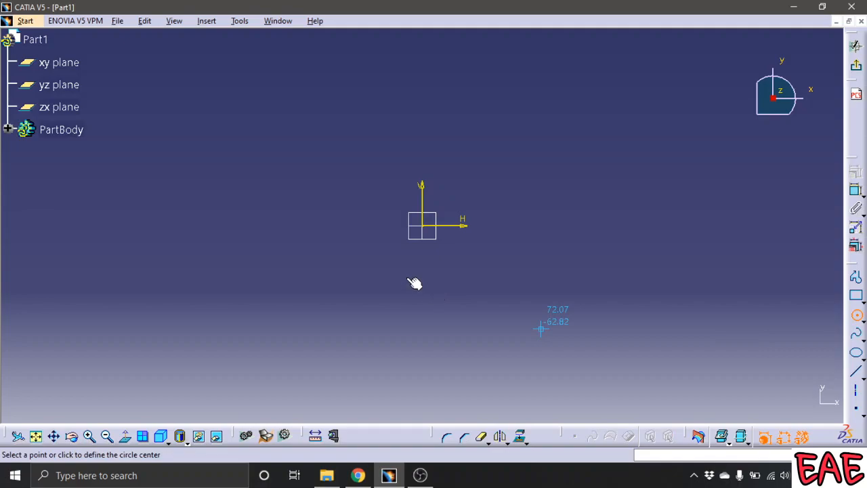
click(420, 228)
click(488, 188)
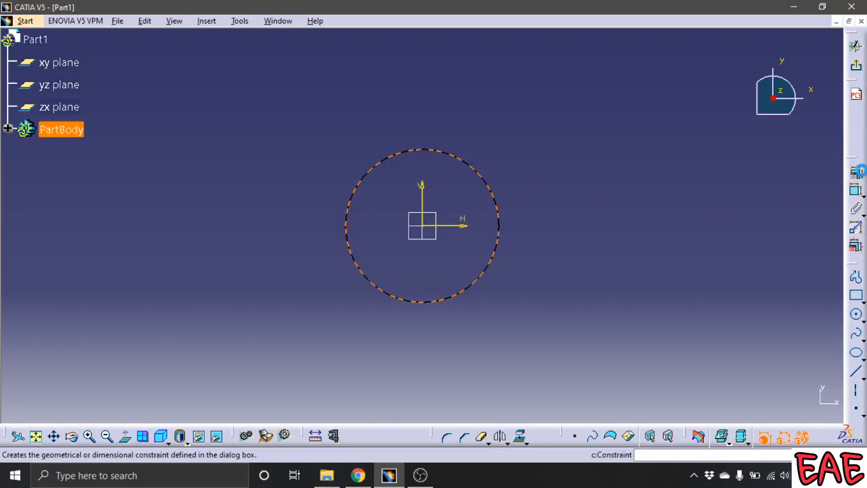
click(860, 67)
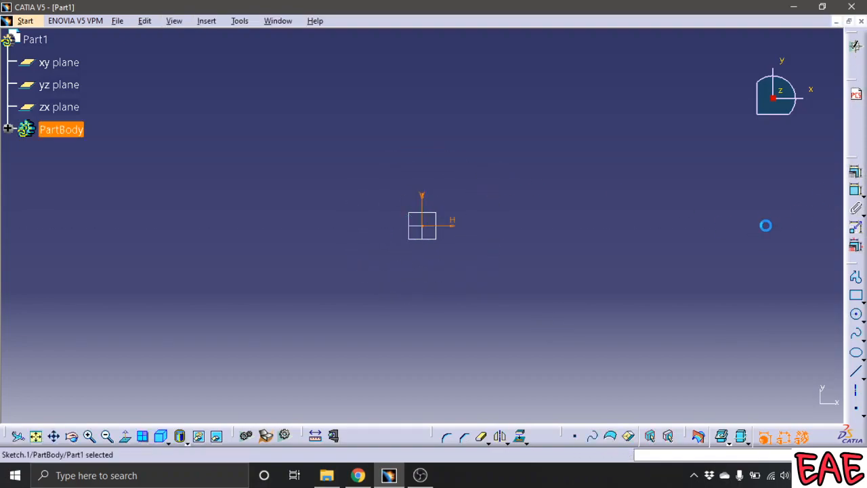
- Open a new sketch on the yz plane
click(59, 85)
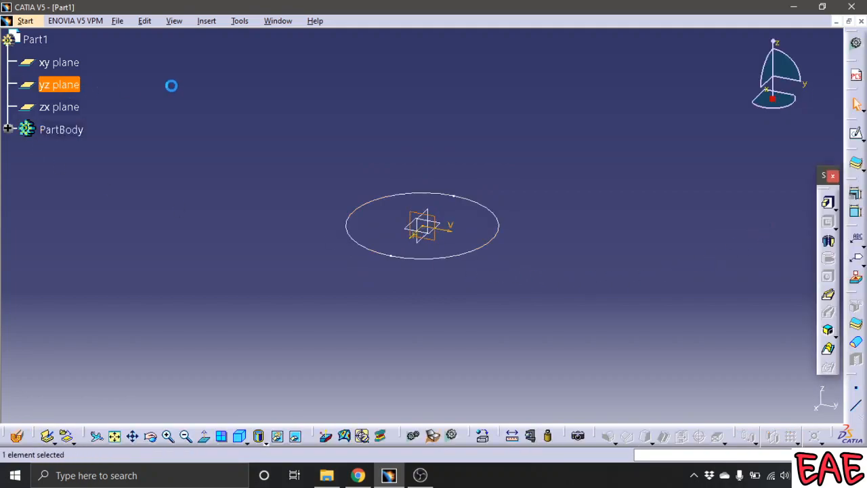
click(856, 135)
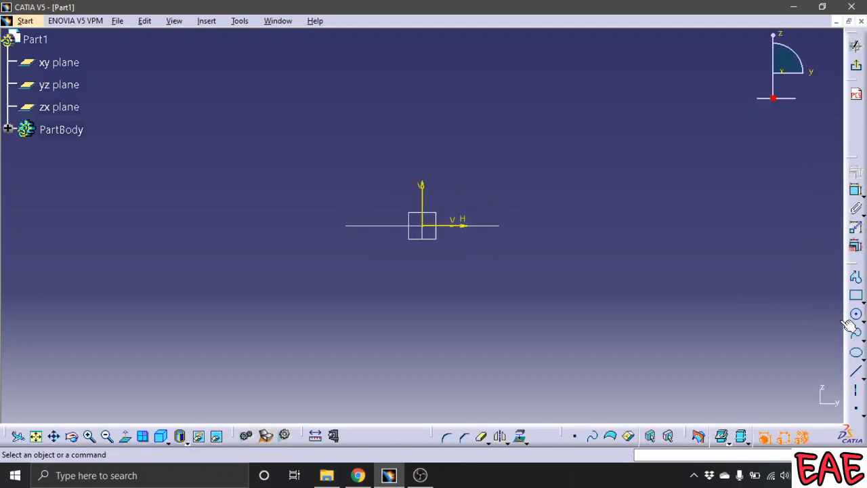
click(860, 301)
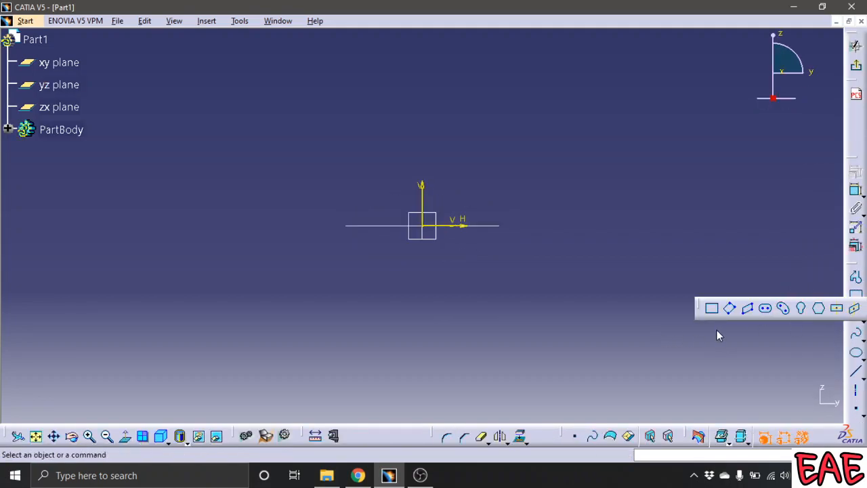
click(711, 307)
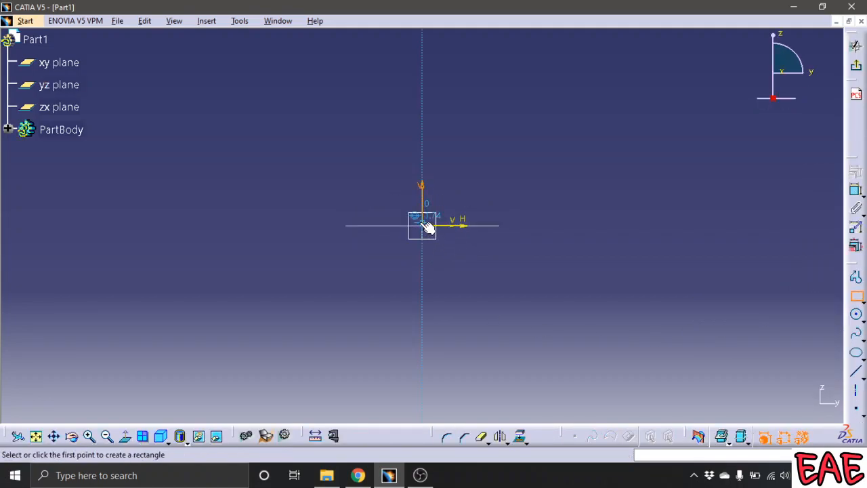
click(428, 232)
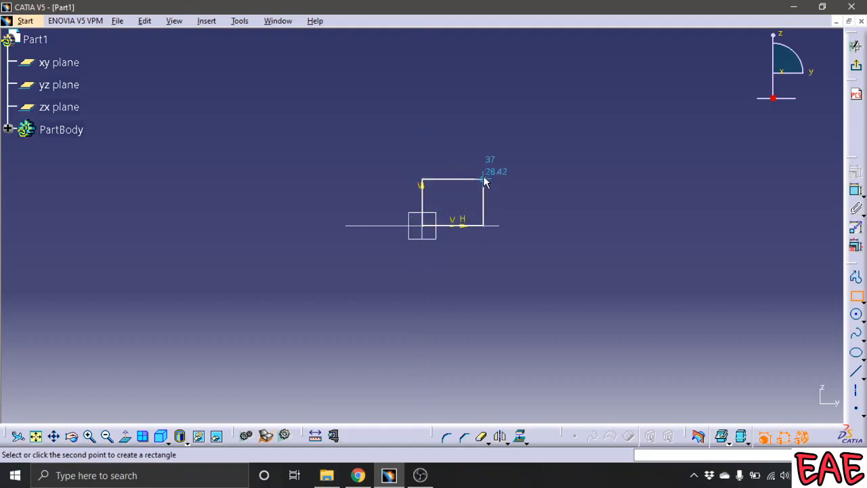
key(Escape)
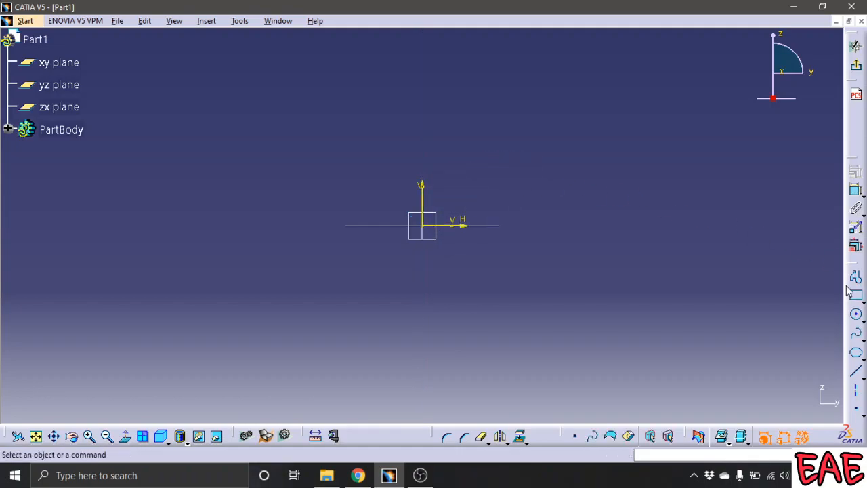
- Draw a centred rectangle about the sketch origin, slightly taller than wide, and exit the sketch
click(861, 300)
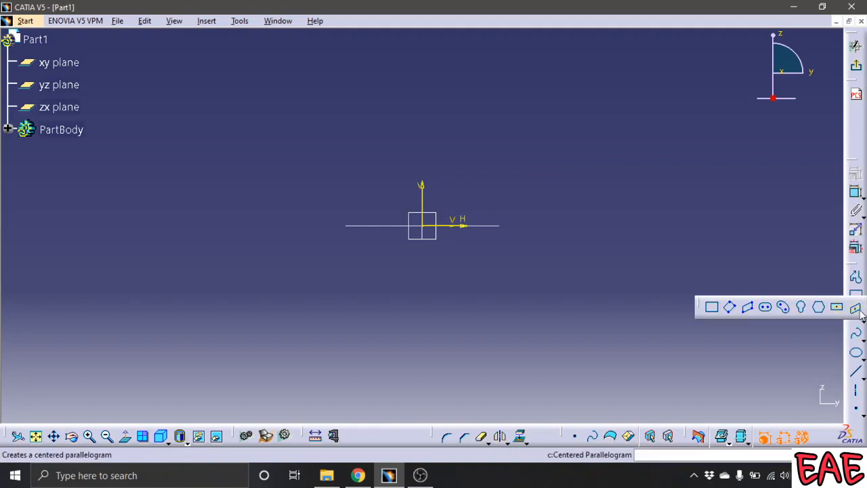
click(837, 308)
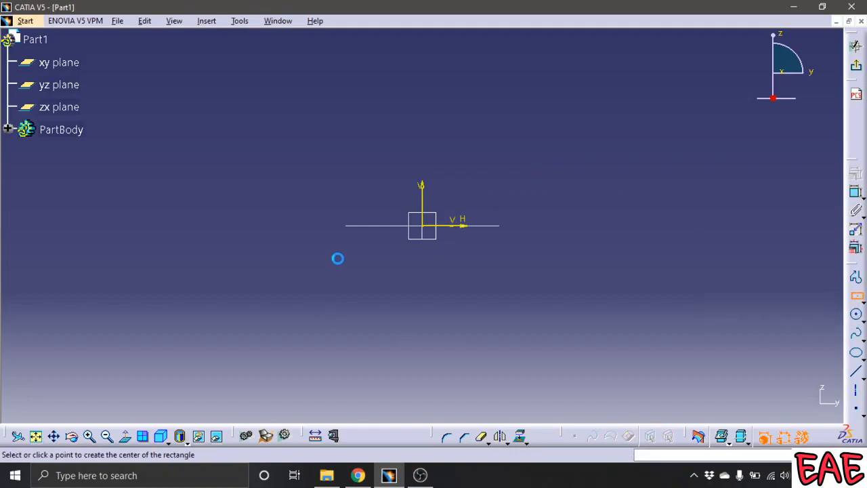
click(422, 232)
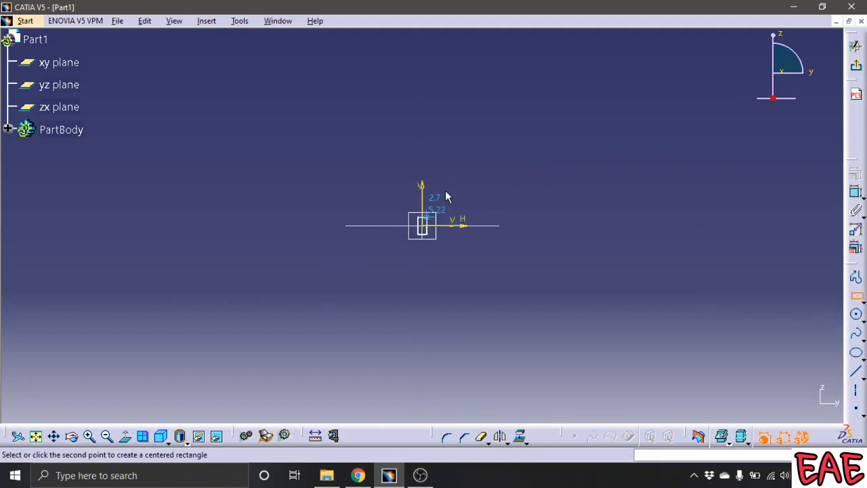
click(475, 162)
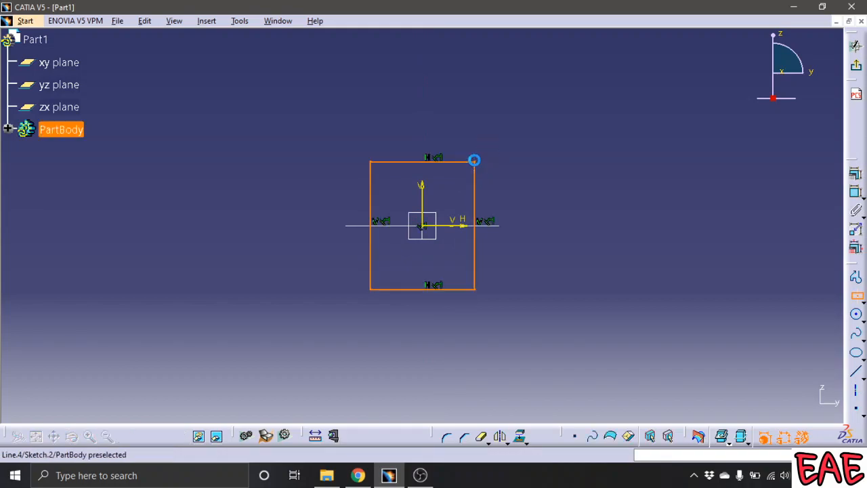
click(858, 69)
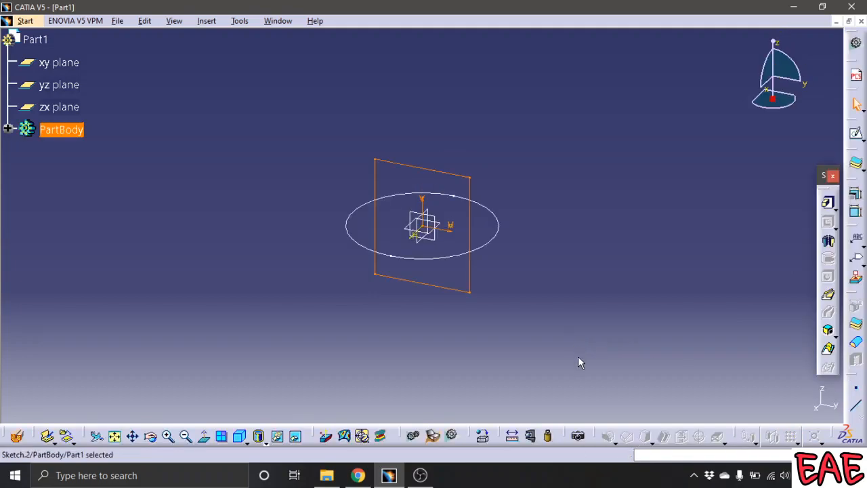
- Create a Solid Combine with the rectangle as first profile and the circle as second, both normal to their profiles
click(619, 300)
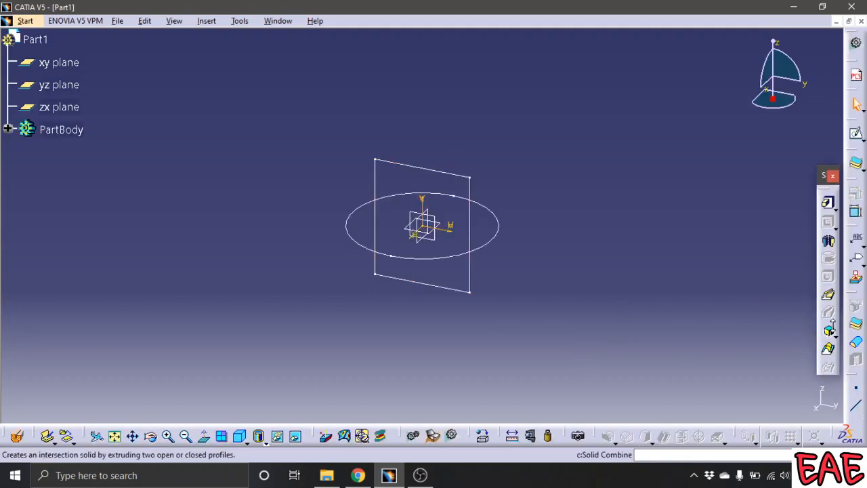
click(828, 330)
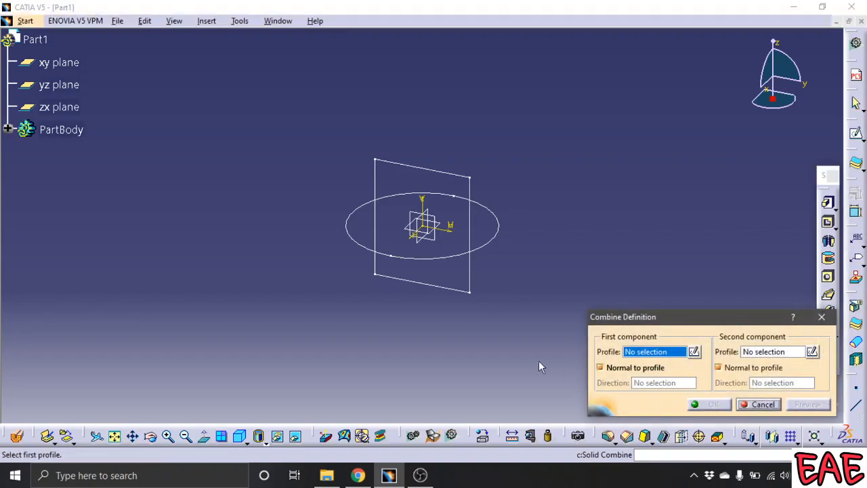
click(474, 282)
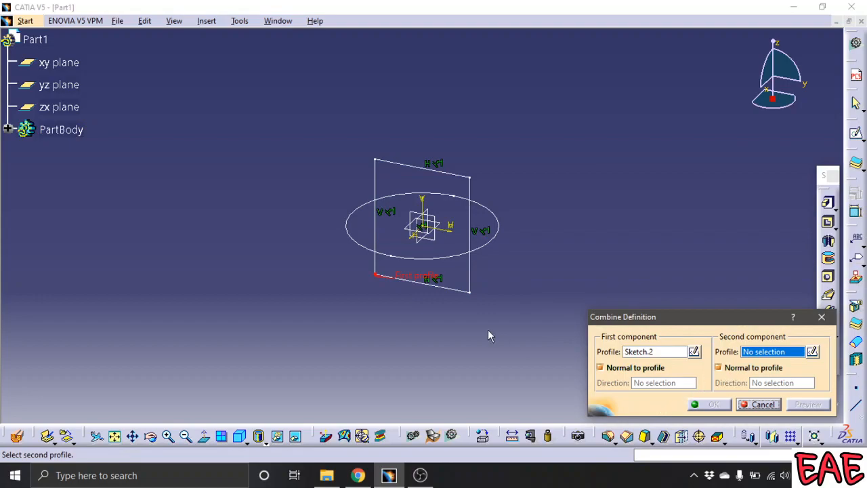
click(465, 254)
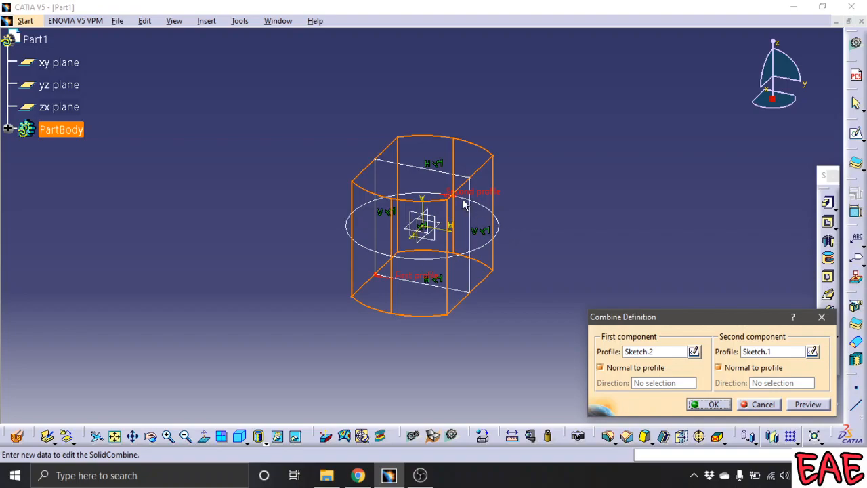
click(713, 405)
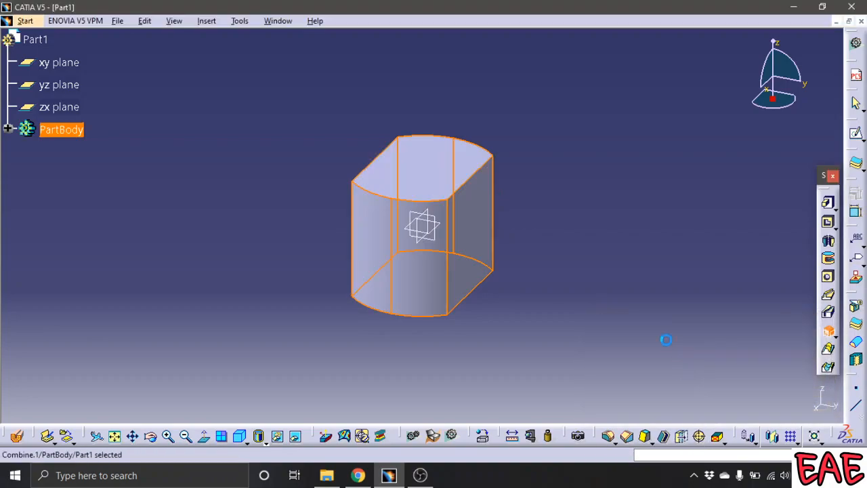
- Delete the Combine.1 feature from PartBody together with its aggregated sketches
middle_drag(349, 345, 600, 300)
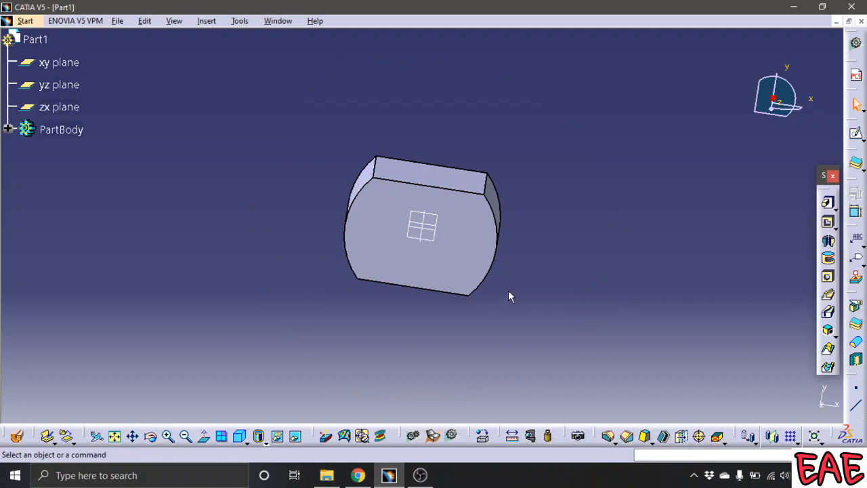
middle_drag(529, 309, 530, 312)
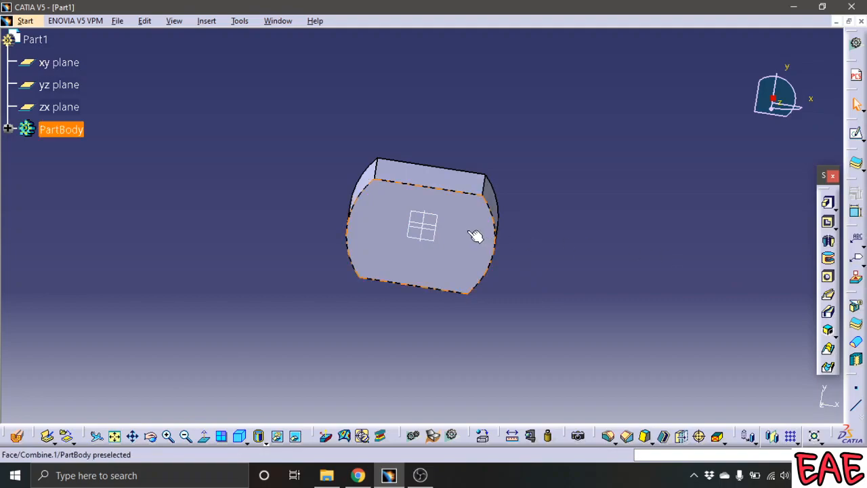
right_click(57, 129)
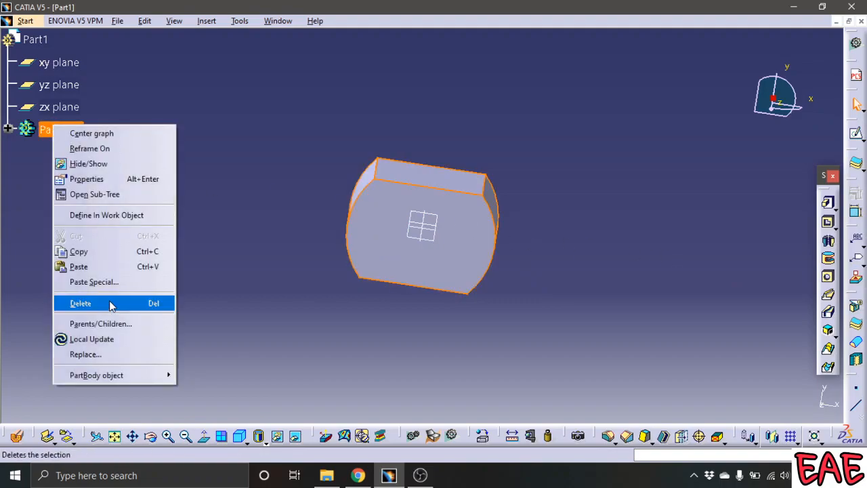
click(274, 297)
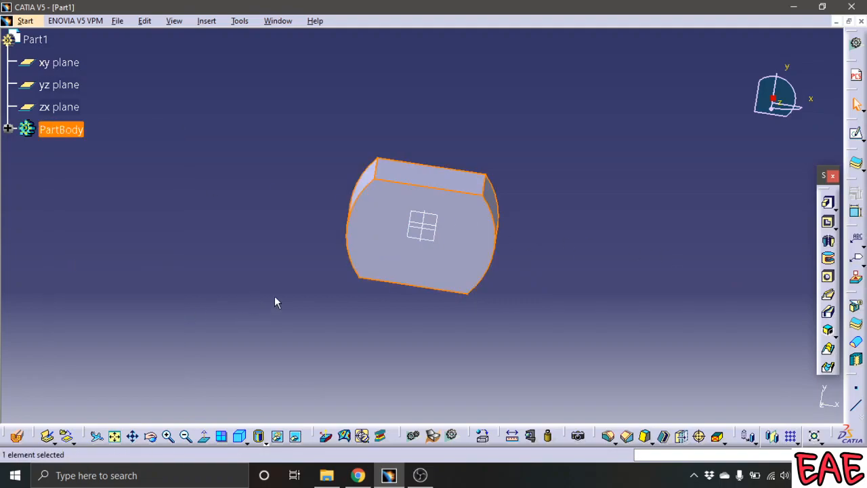
click(8, 129)
right_click(66, 151)
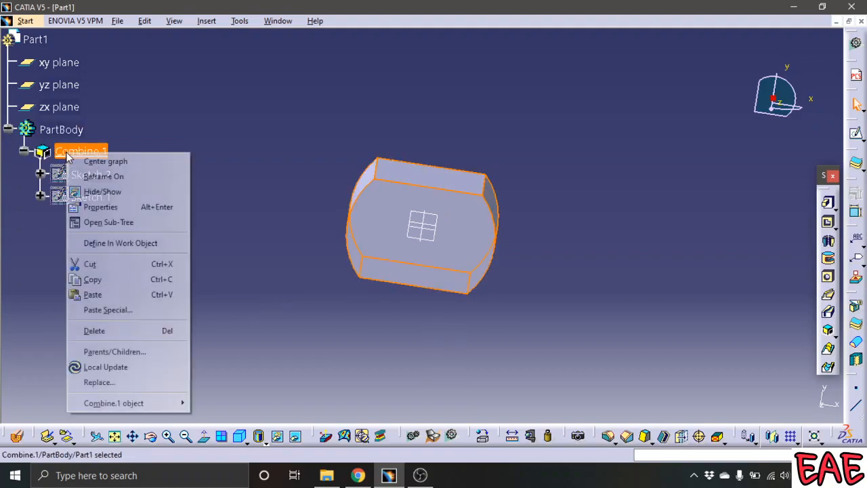
click(126, 330)
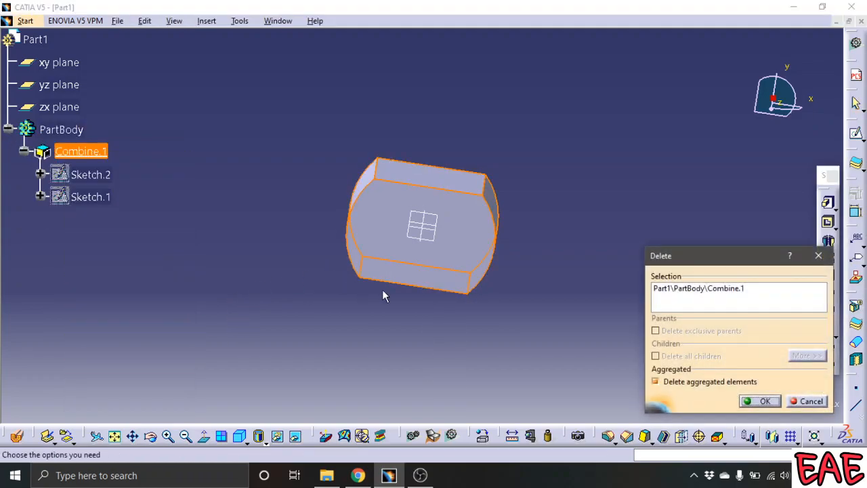
click(759, 401)
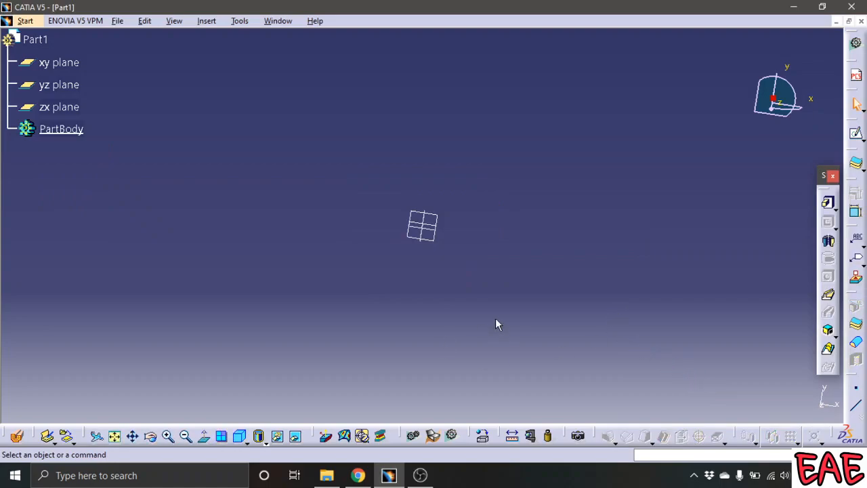
- Sketch a circle about 120 mm in diameter on the yz plane, centred on the sketch origin
middle_drag(649, 252, 460, 257)
click(437, 231)
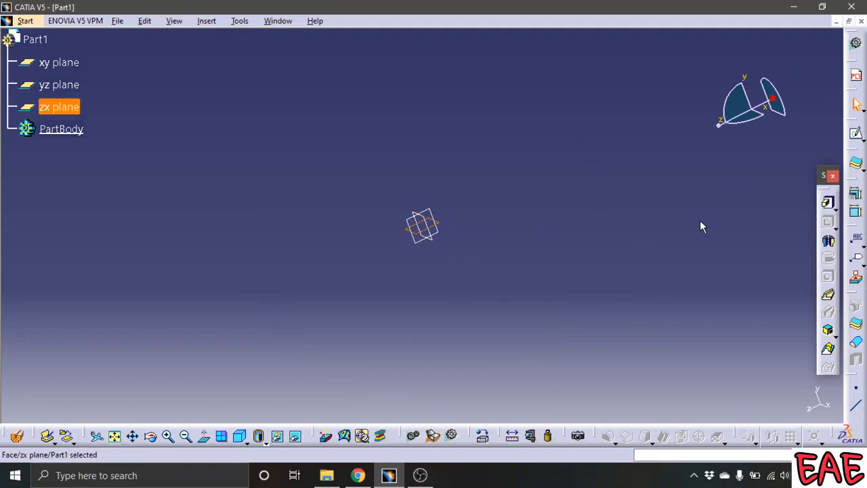
click(429, 210)
click(855, 133)
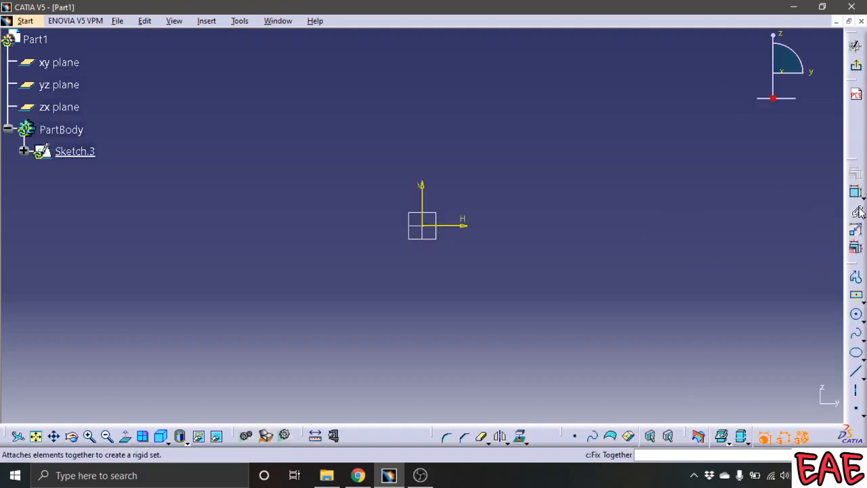
click(857, 317)
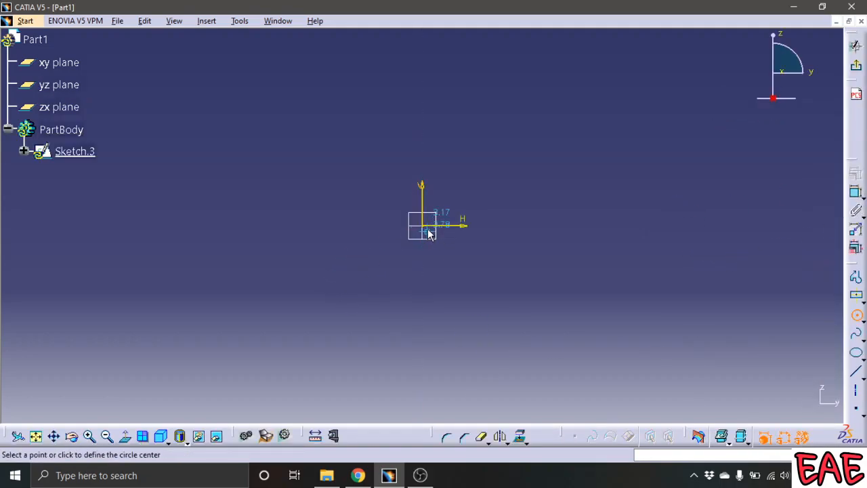
click(422, 226)
click(502, 173)
- Dimension the yz-plane circle's diameter, set it to 100 mm, and exit the sketch
click(856, 192)
click(516, 210)
click(630, 192)
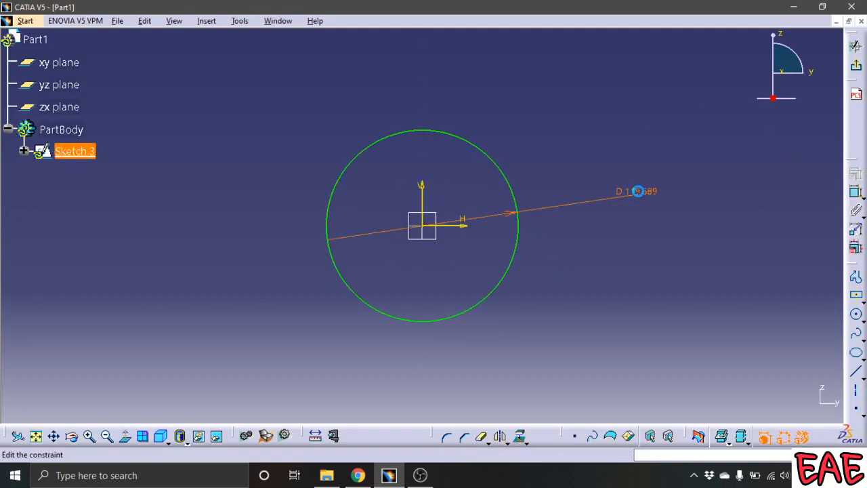
double_click(637, 191)
text(100)
click(764, 404)
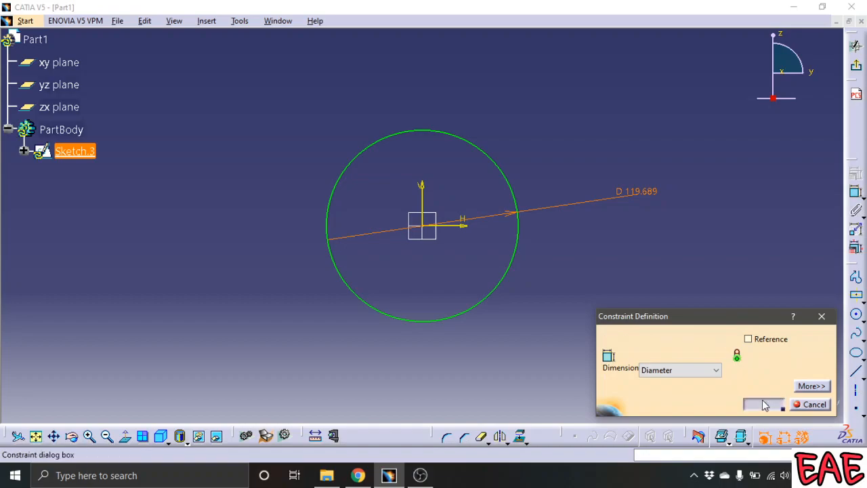
click(855, 66)
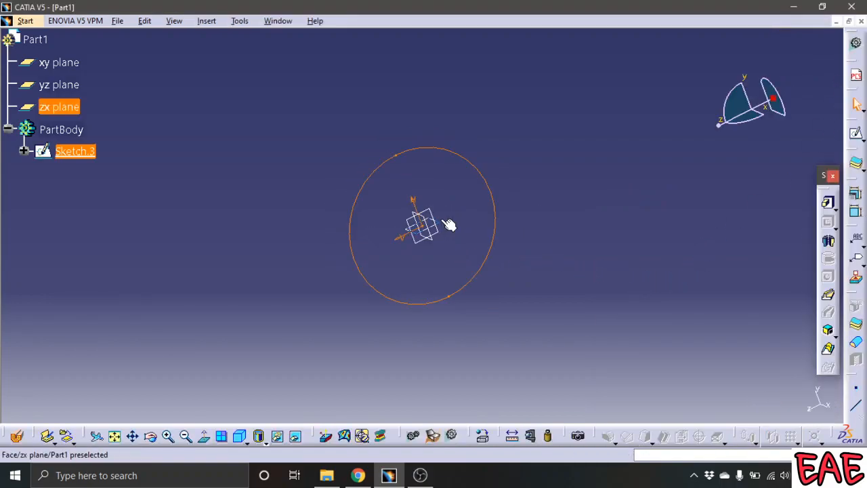
- Sketch a circle about 94 mm in diameter on the zx plane, centred on the sketch origin
click(440, 218)
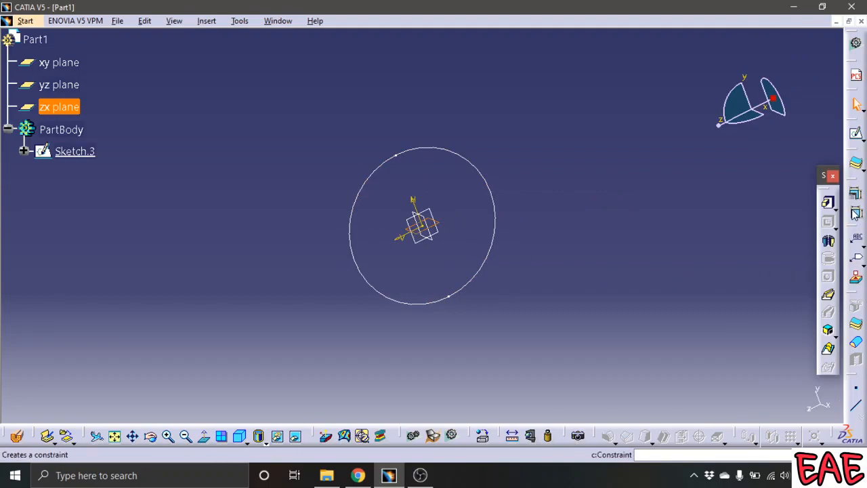
click(855, 133)
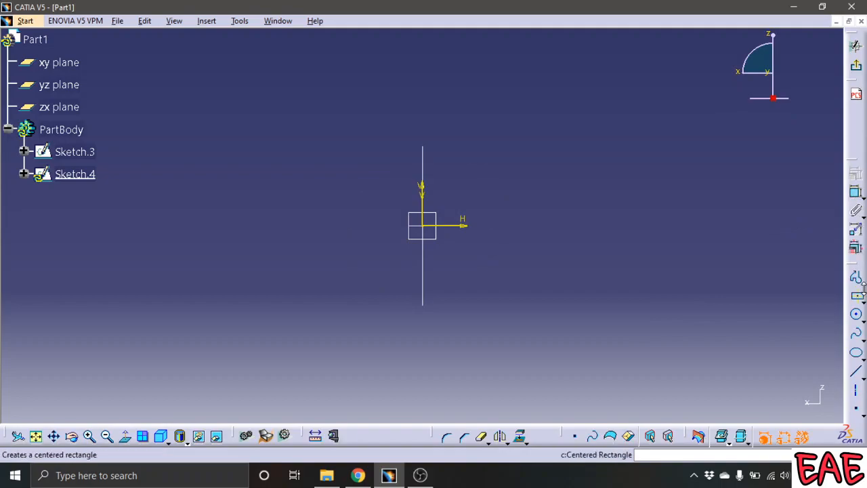
click(856, 313)
click(422, 225)
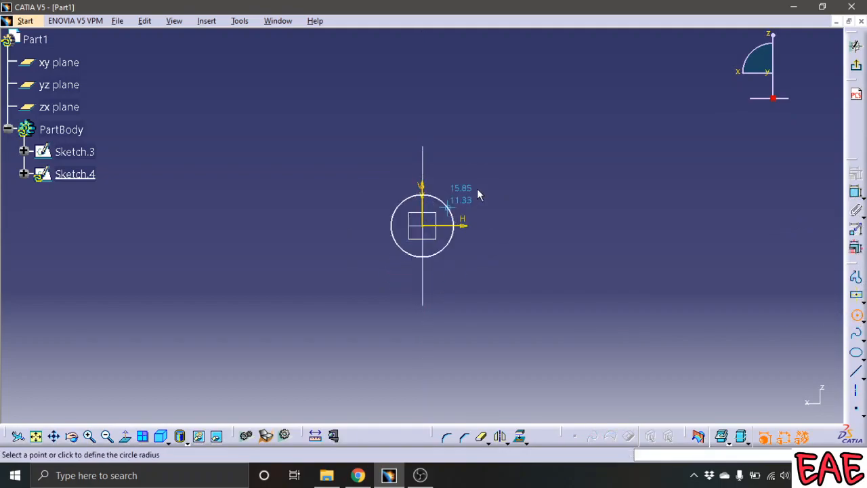
click(497, 211)
- Dimension the zx-plane circle's diameter, set it to 100 mm, and exit the sketch
click(855, 191)
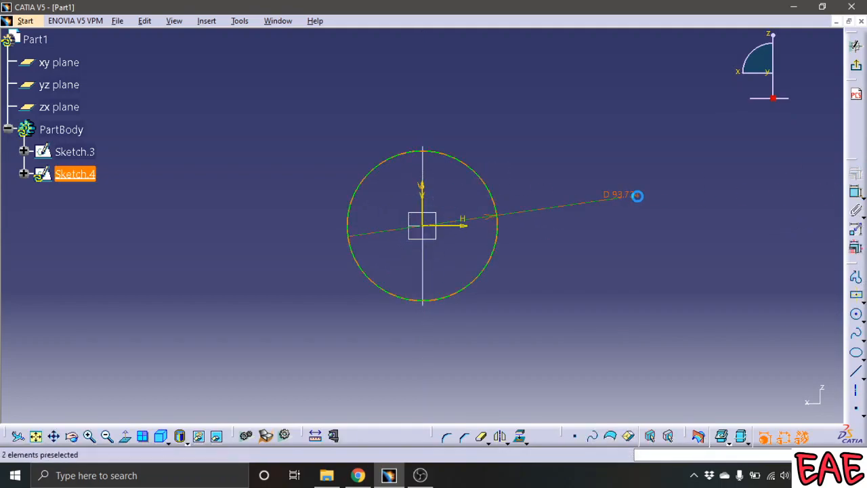
click(636, 197)
double_click(636, 195)
text(100)
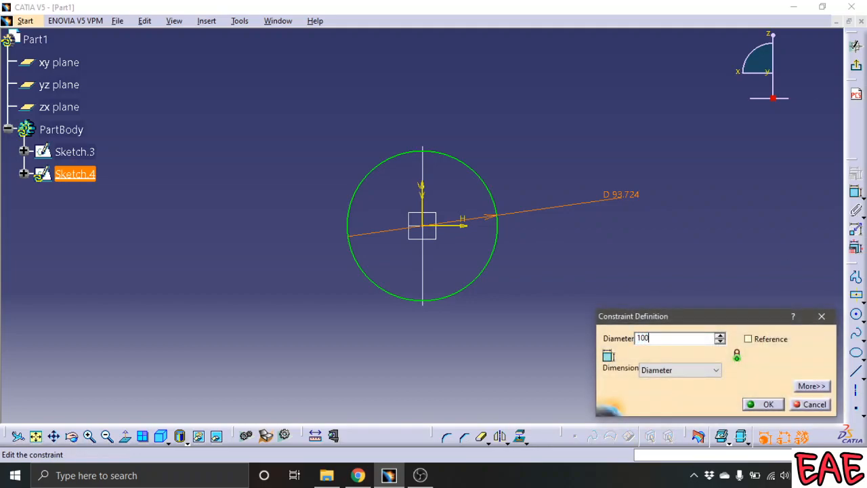
key(Return)
click(855, 64)
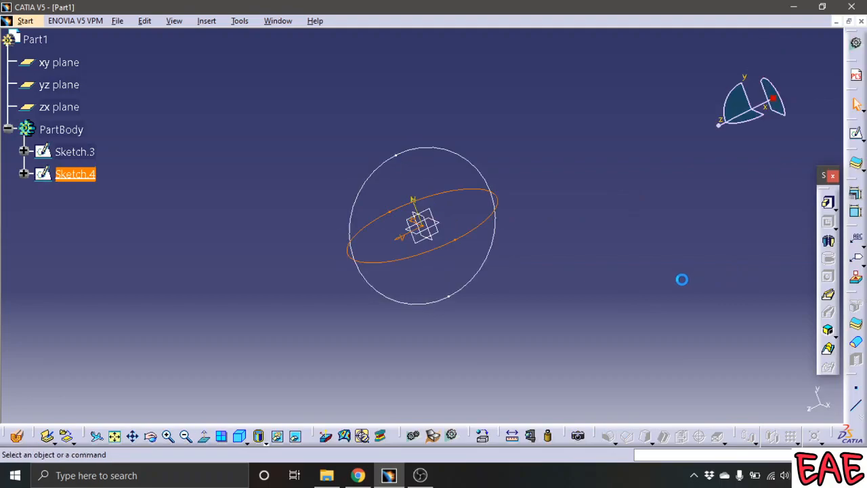
click(598, 314)
- Create a Solid Combine with Sketch.4 as first profile and Sketch.3 as second, both normal to their profiles, and inspect the solid
middle_drag(568, 327, 542, 329)
mouse_move(537, 285)
middle_down()
mouse_move(530, 265)
mouse_move(562, 298)
middle_up()
mouse_move(563, 300)
middle_down()
mouse_move(521, 243)
mouse_move(540, 300)
mouse_move(575, 350)
mouse_move(546, 296)
mouse_move(550, 328)
middle_up()
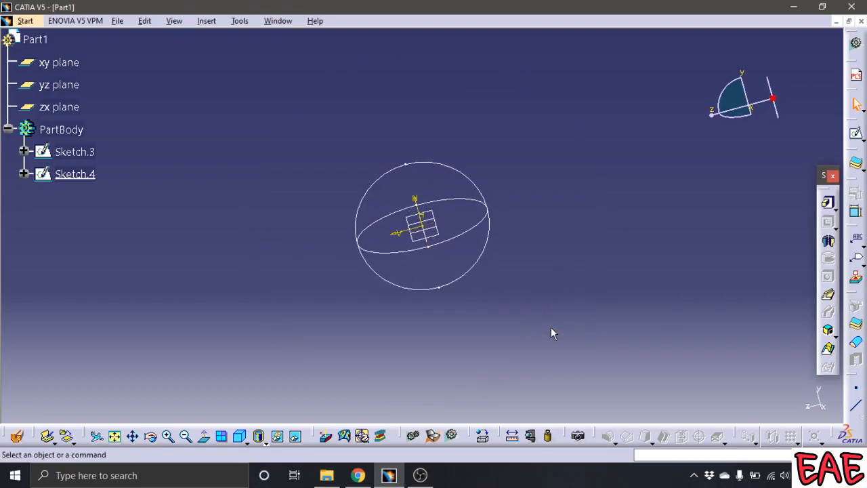
click(827, 329)
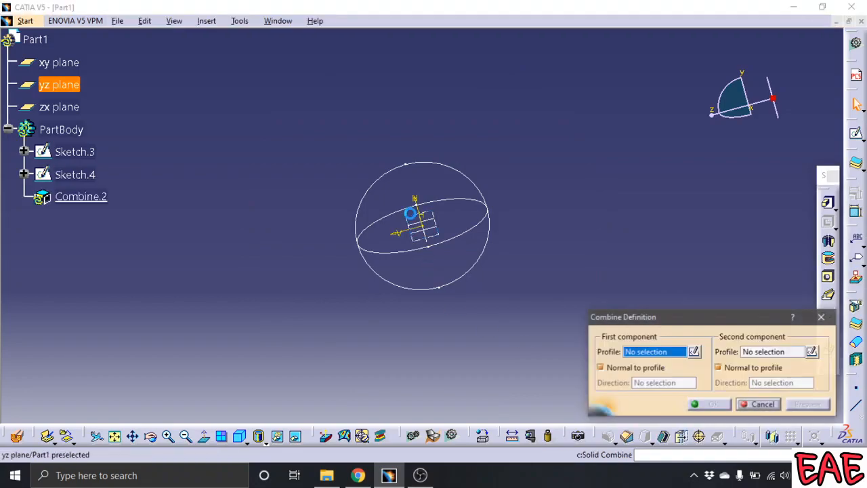
click(449, 242)
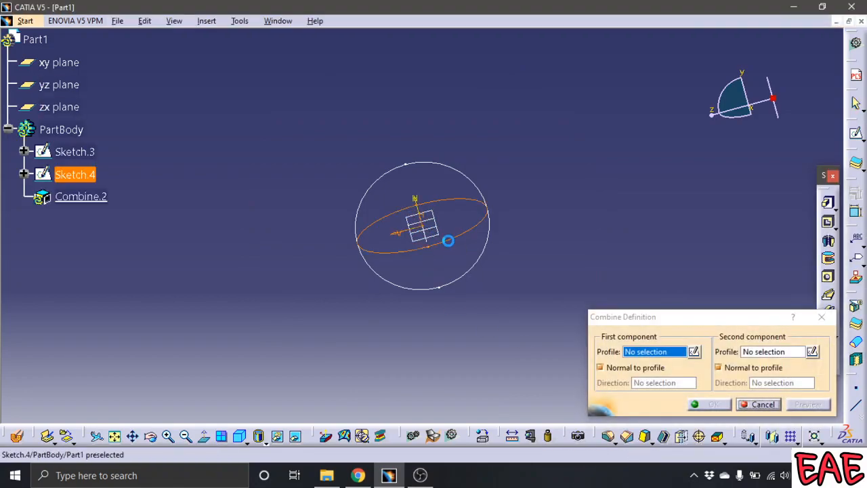
click(489, 248)
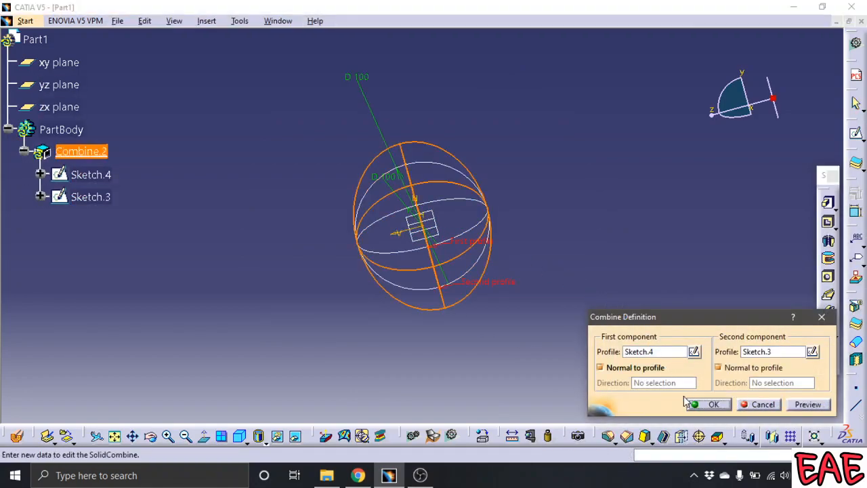
click(709, 404)
middle_drag(575, 288, 311, 266)
middle_drag(315, 281, 581, 299)
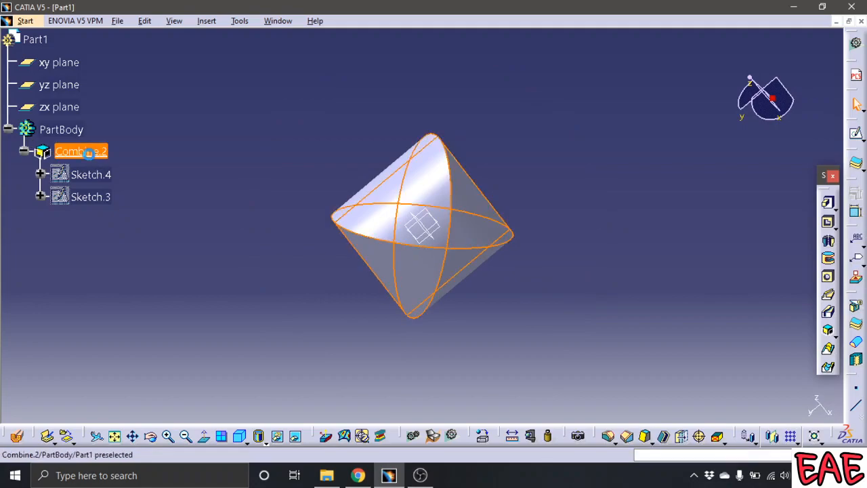
- Delete the Combine.2 feature from PartBody together with its two circle sketches
right_click(87, 152)
click(153, 331)
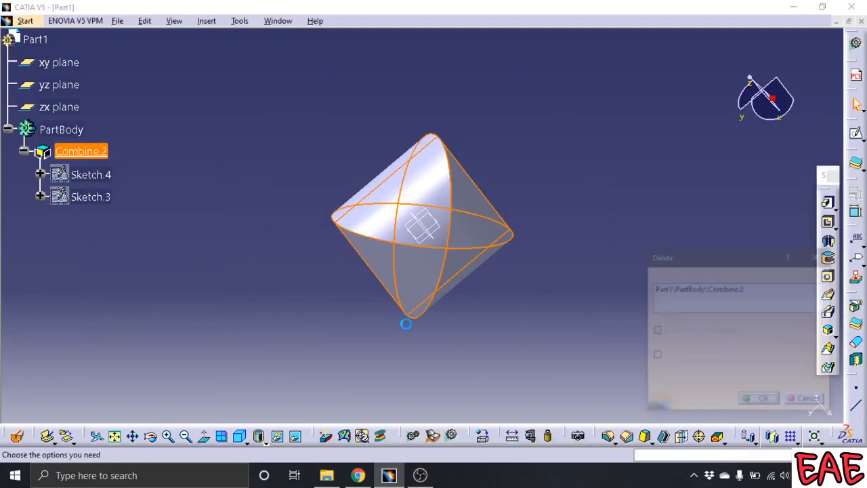
click(761, 401)
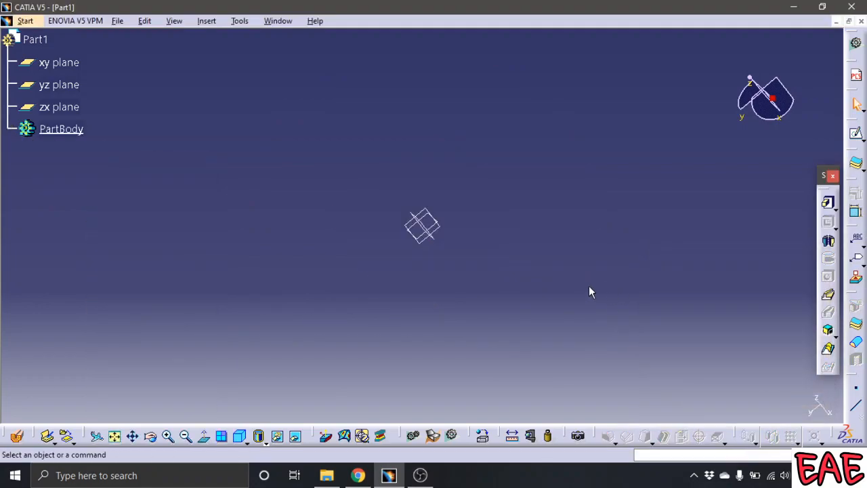
- Sketch a centred rectangle about 183 mm wide and 63 mm high on the yz plane, about the sketch origin
middle_drag(369, 240, 515, 119)
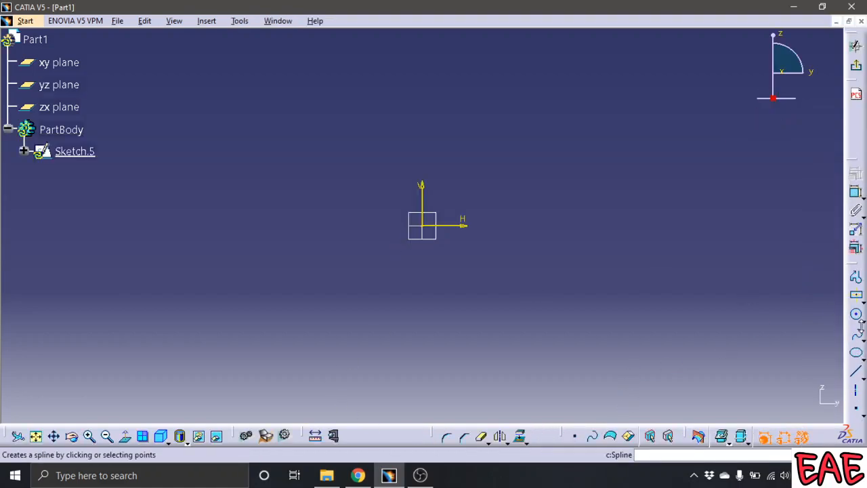
click(856, 298)
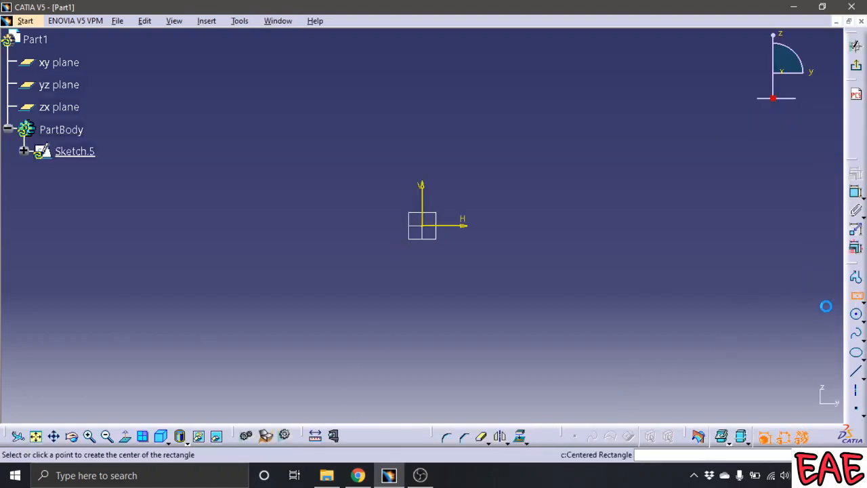
click(425, 231)
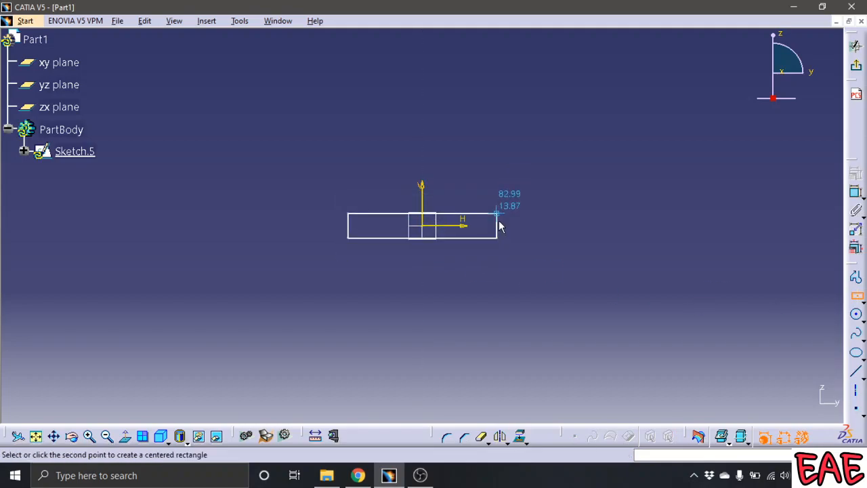
click(505, 196)
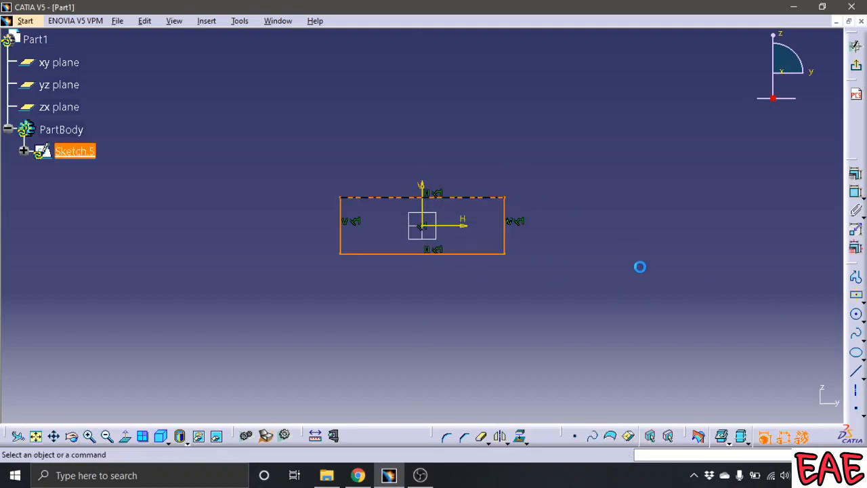
- Dimension the rectangle's height and set it to 30 mm
click(857, 193)
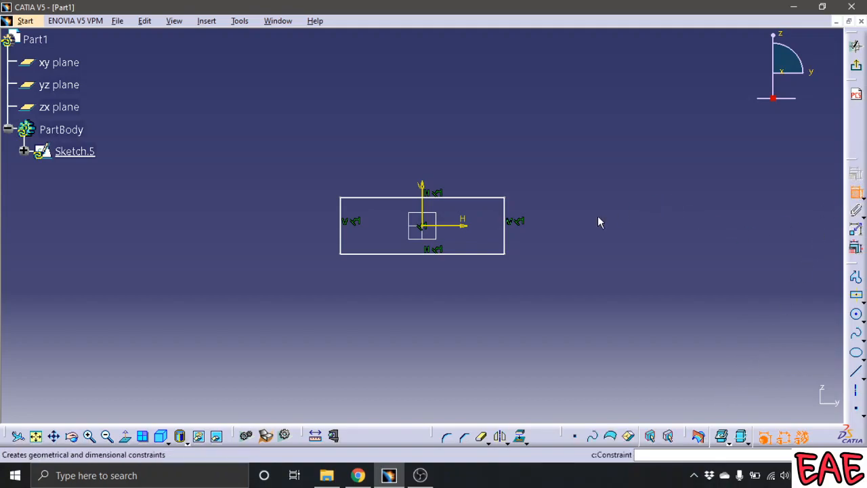
click(505, 237)
double_click(566, 230)
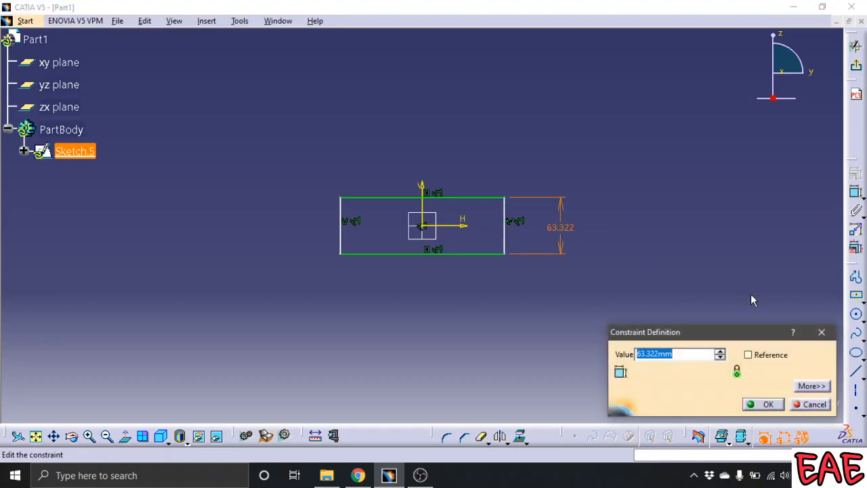
text(30)
key(Return)
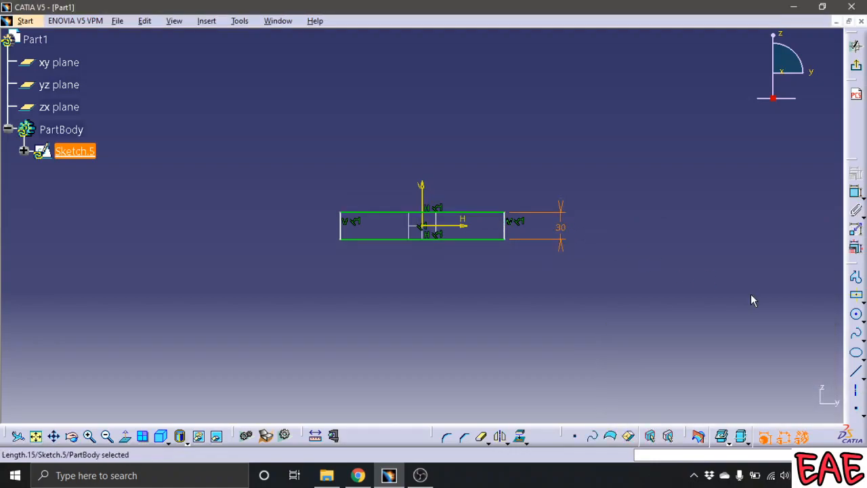
- Dimension the rectangle's width, set it to 150 mm, and exit the sketch
click(482, 247)
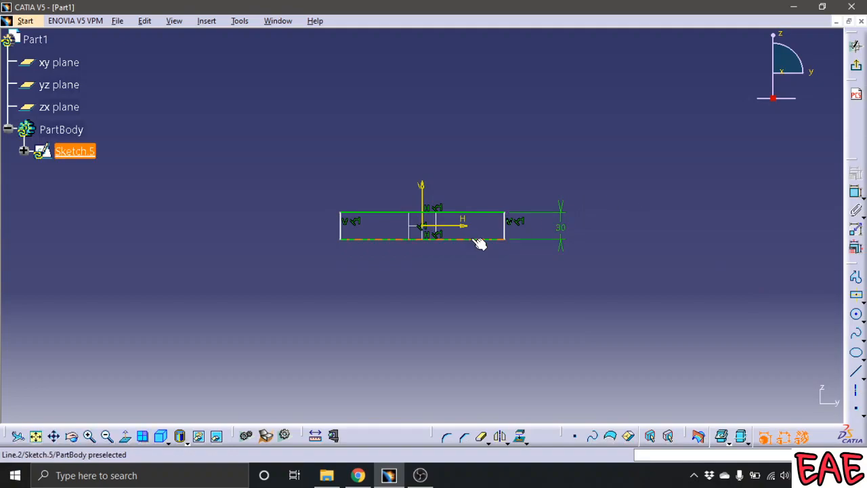
click(856, 174)
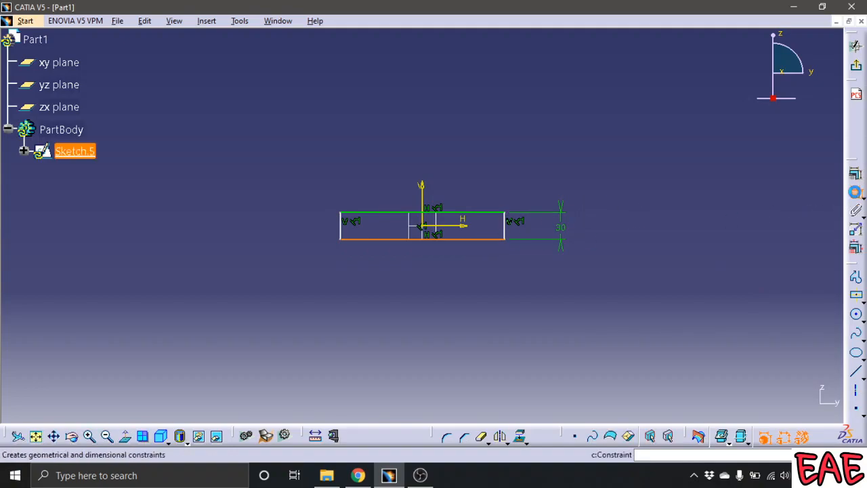
double_click(436, 272)
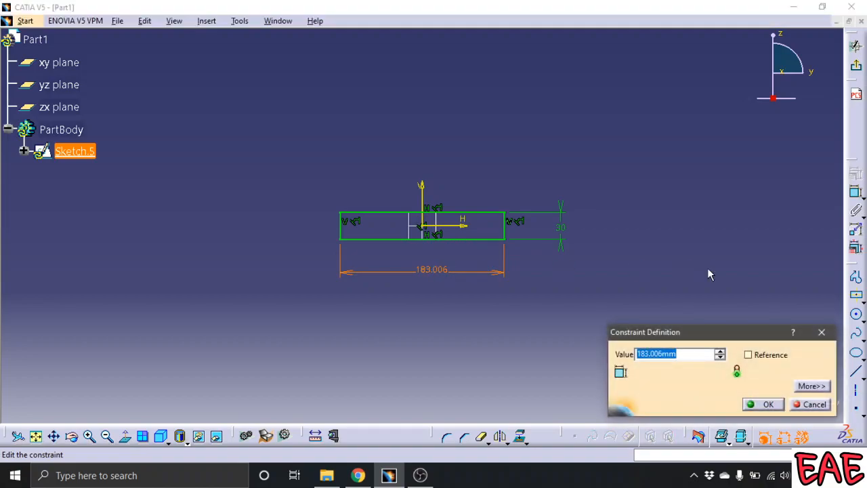
text(150)
key(Return)
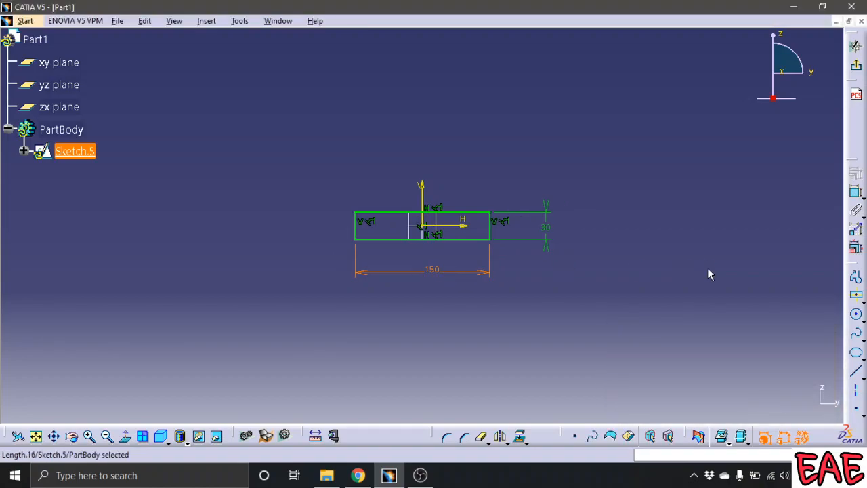
click(714, 279)
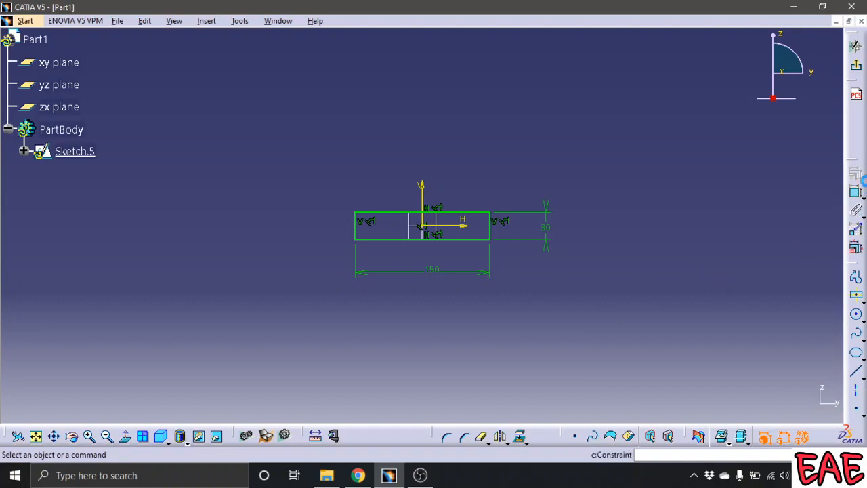
click(856, 71)
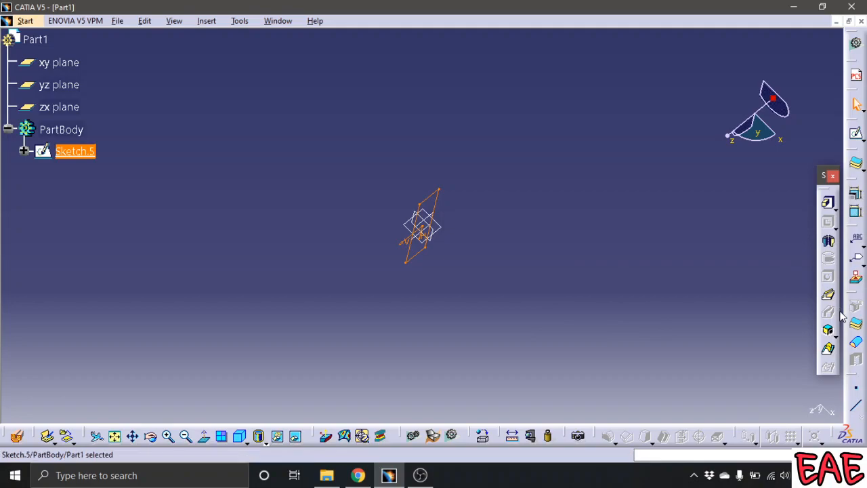
- Pad the rectangle sketch to a length of 100 mm in one direction
click(827, 202)
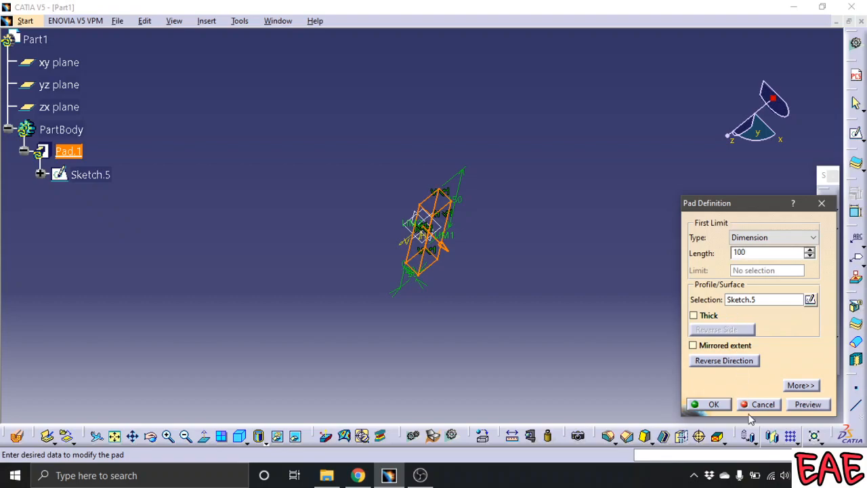
click(725, 405)
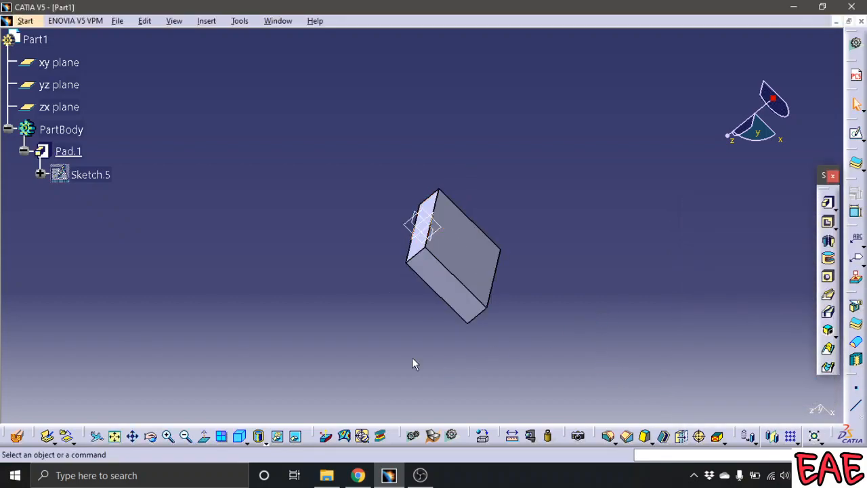
middle_drag(548, 349, 579, 210)
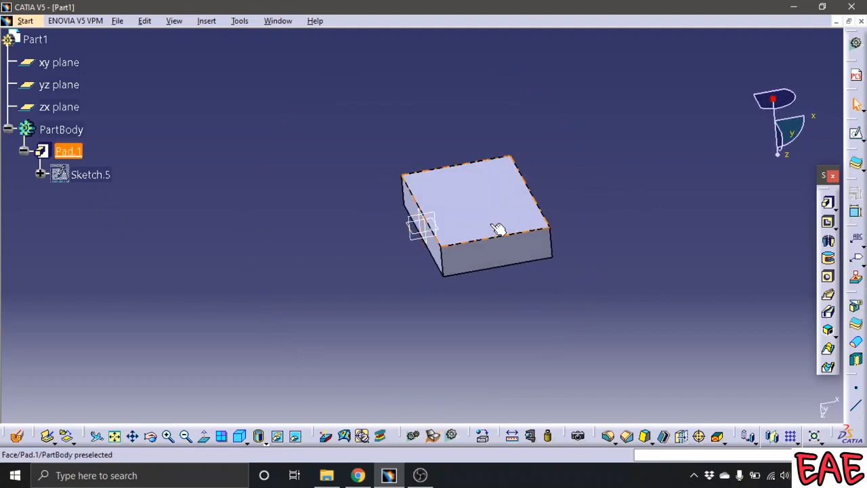
- Change the block's pad length to 200 mm
double_click(69, 151)
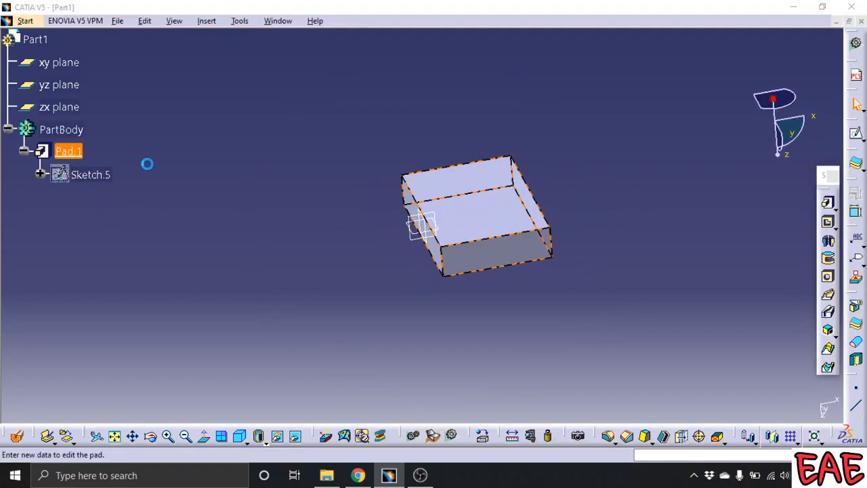
text(200)
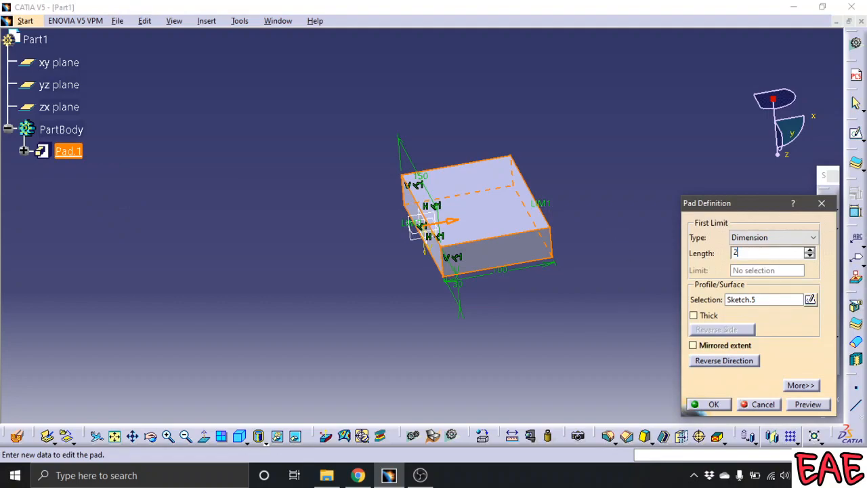
key(Return)
click(590, 265)
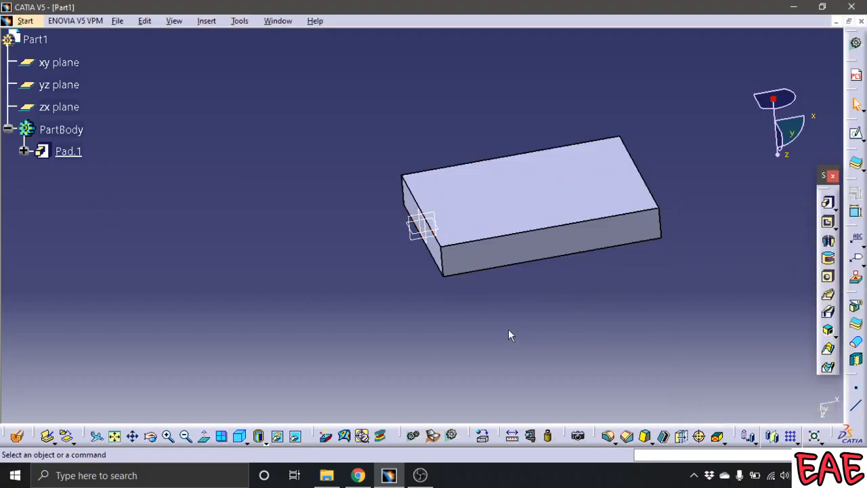
- Sketch a corner-to-corner rectangle about 25 mm wide and 149 mm high on the block's large face, along the edge opposite the origin
middle_drag(374, 321, 572, 201)
click(531, 166)
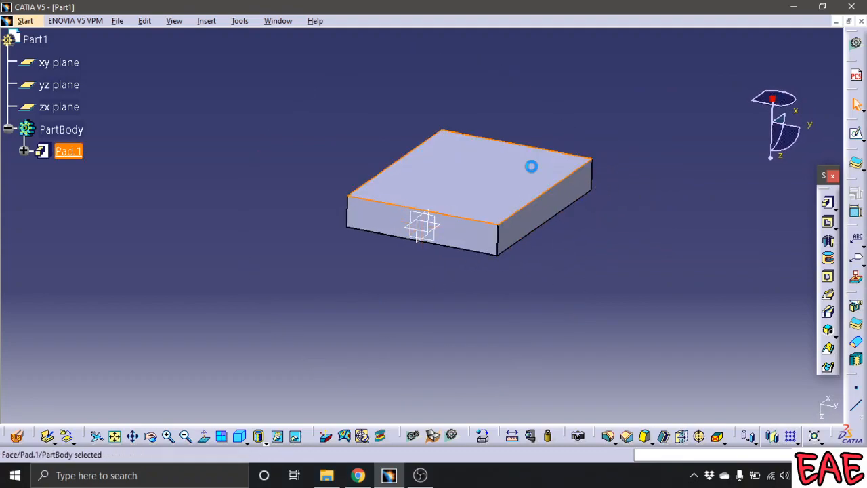
click(855, 133)
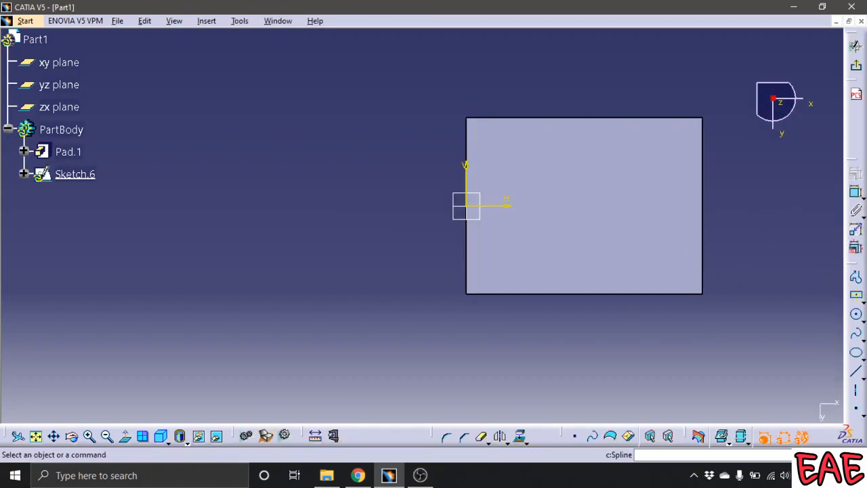
click(856, 296)
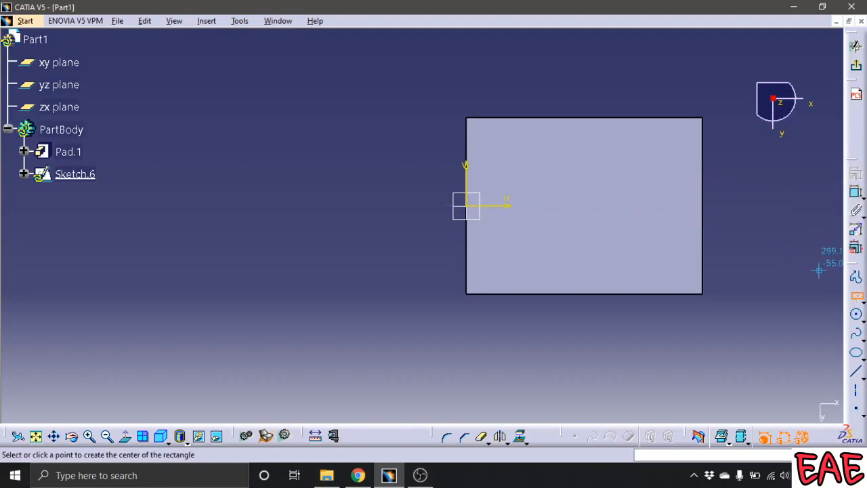
click(860, 299)
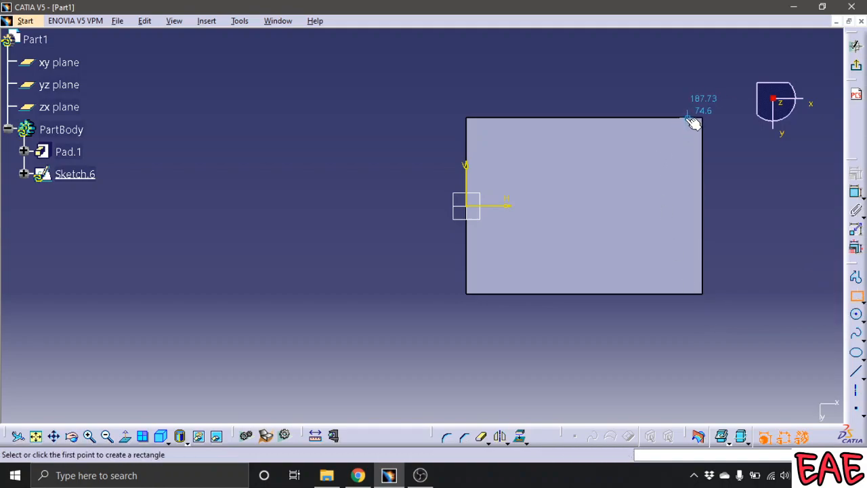
click(671, 118)
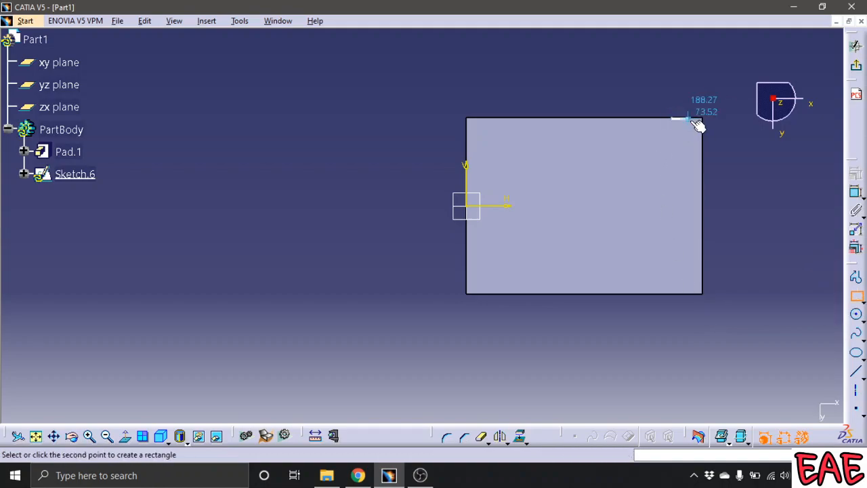
click(702, 294)
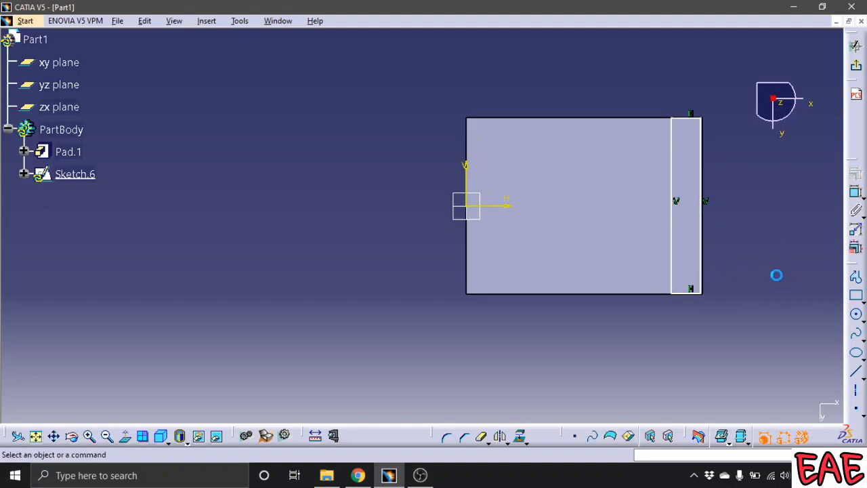
- Constrain the rectangle's outer long side to be coincident with the block edge opposite the origin
middle_drag(774, 253, 770, 173)
mouse_move(761, 219)
middle_down()
mouse_move(363, 244)
mouse_move(325, 267)
middle_up()
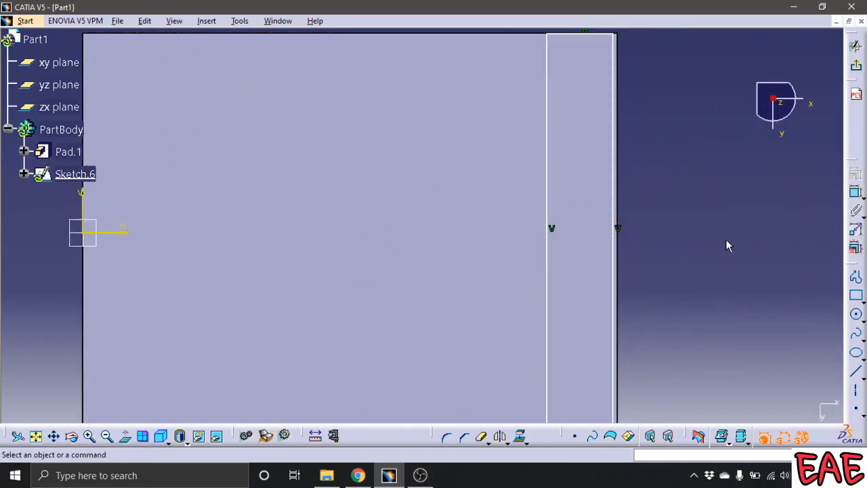
click(855, 192)
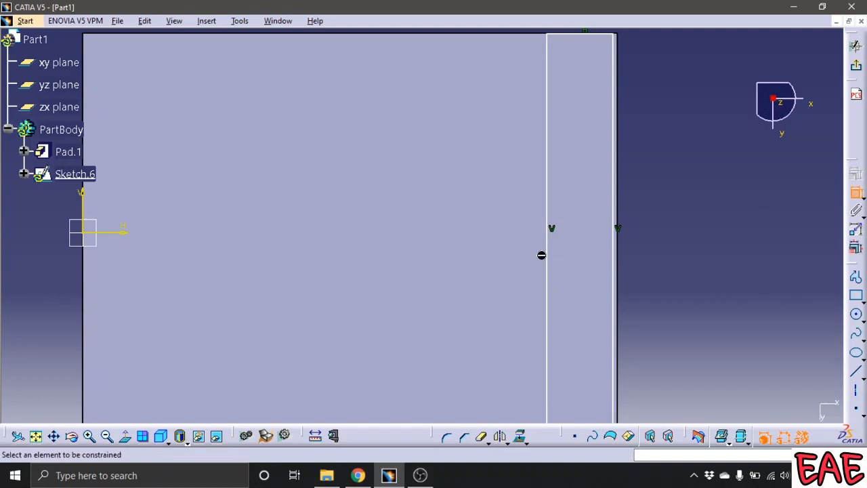
click(617, 261)
right_click(615, 263)
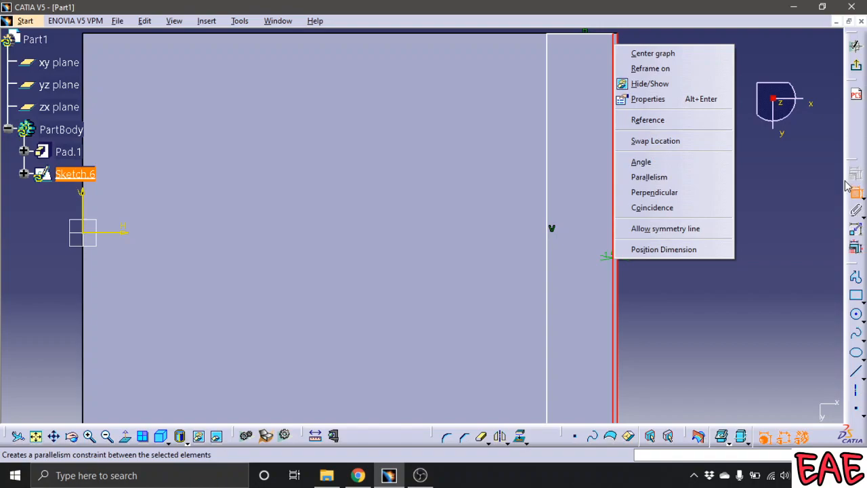
click(685, 209)
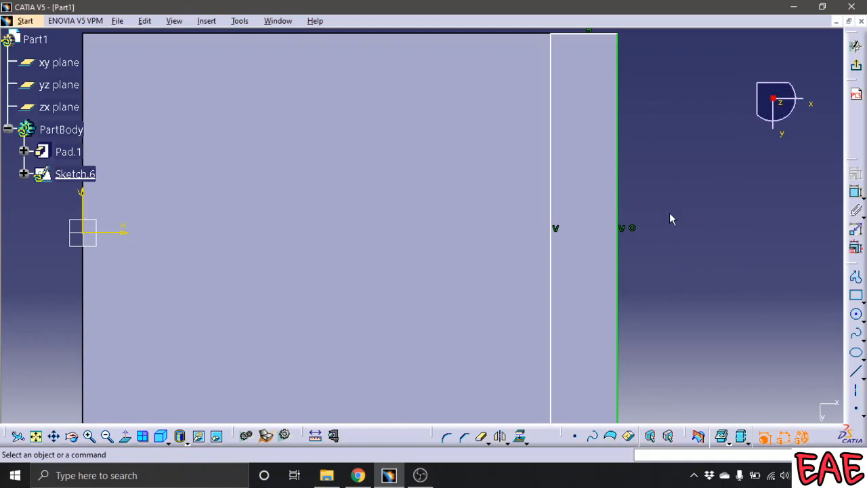
- Dimension the rectangle's long side and set it to 150 mm
mouse_move(670, 219)
middle_down()
mouse_move(630, 208)
mouse_move(681, 251)
mouse_move(690, 210)
mouse_move(675, 211)
mouse_move(676, 201)
mouse_move(668, 234)
mouse_move(663, 201)
mouse_move(671, 199)
mouse_move(666, 235)
middle_up()
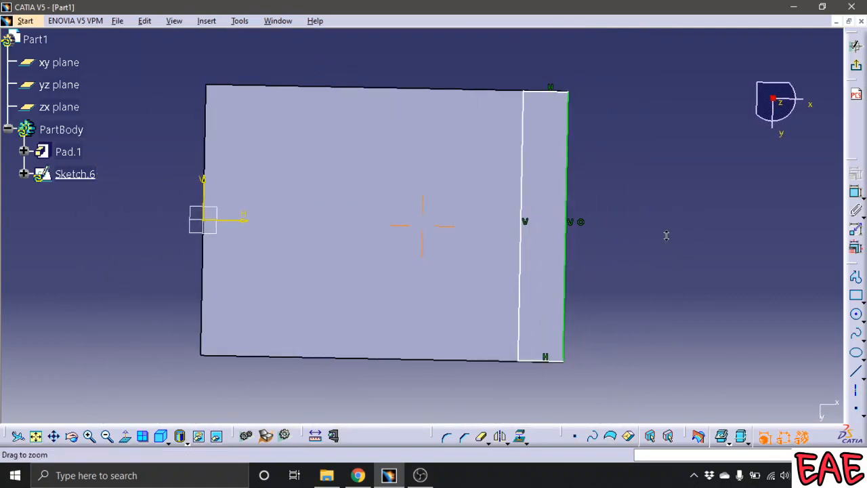
click(528, 248)
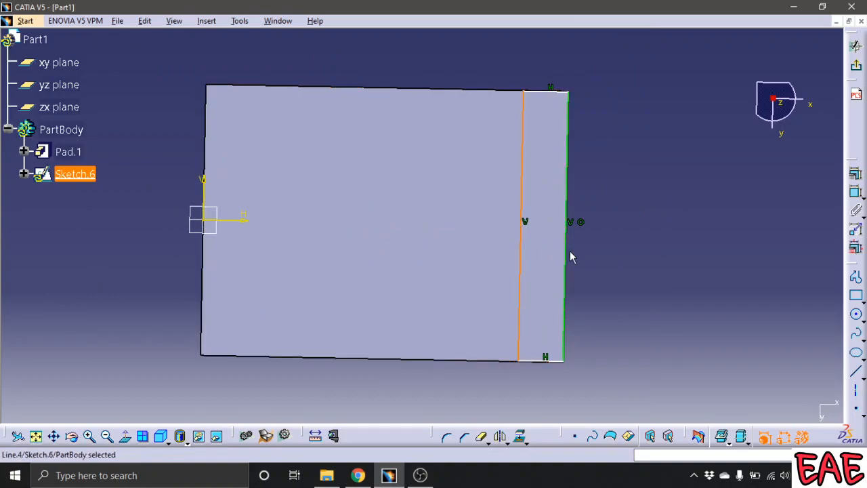
click(856, 191)
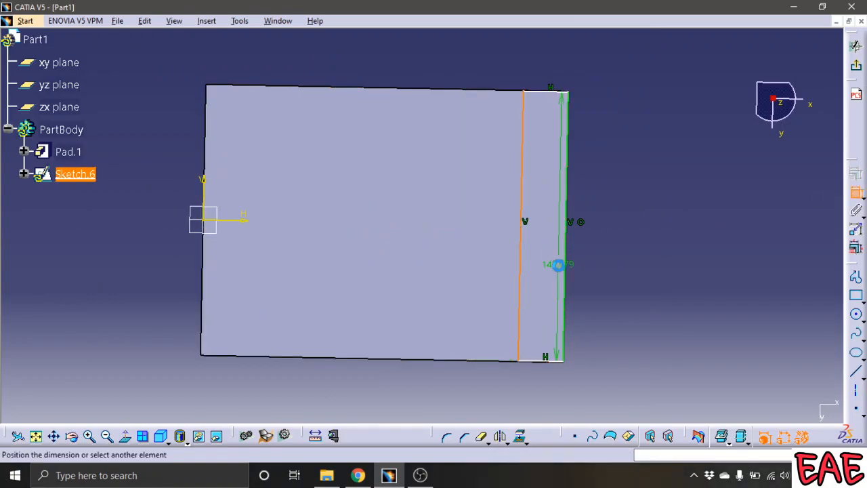
click(630, 225)
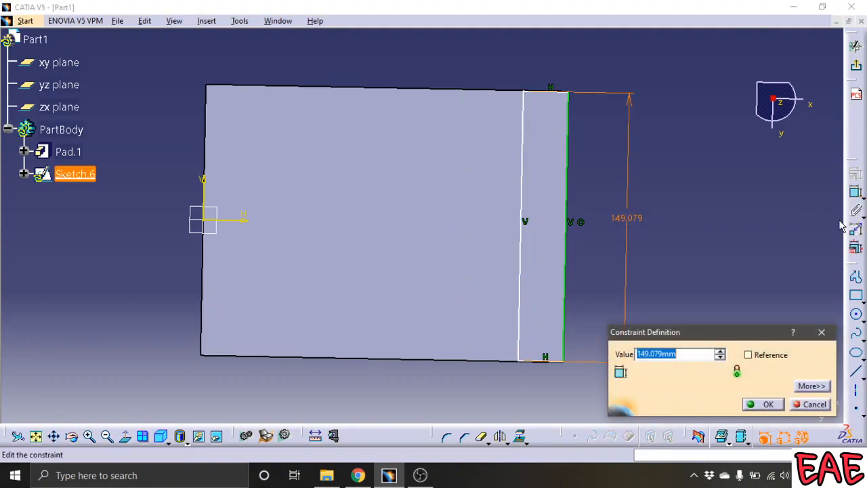
text(150)
key(Return)
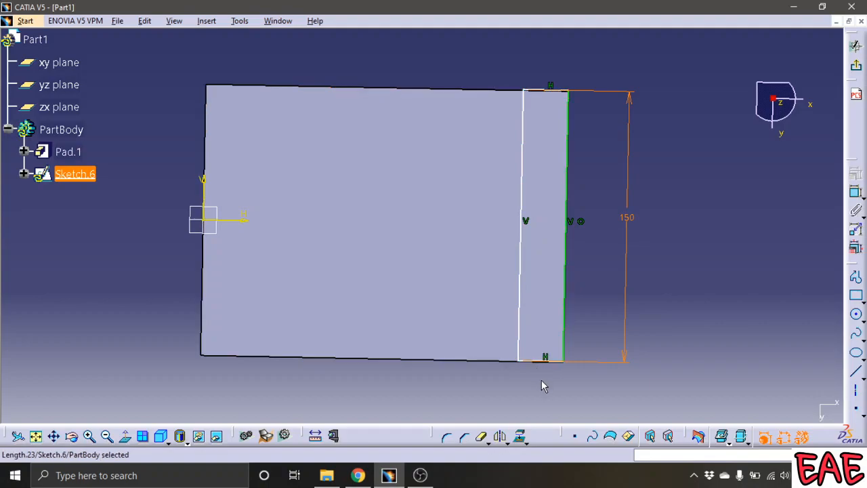
- Constrain the rectangle's lower short side to be coincident with the block's lower edge
ctrl+middle_drag(621, 374, 630, 300)
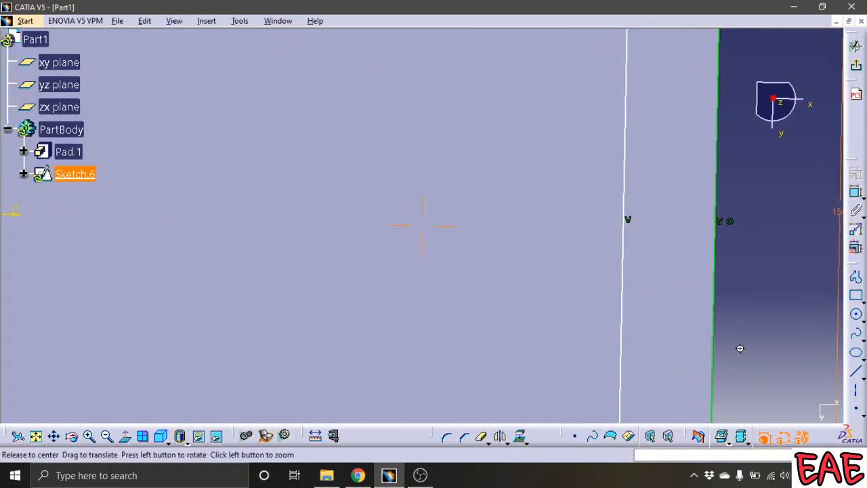
middle_drag(739, 348, 677, 122)
click(642, 298)
ctrl+middle_drag(646, 291, 653, 256)
mouse_move(686, 355)
middle_down()
mouse_move(650, 356)
mouse_move(534, 300)
middle_up()
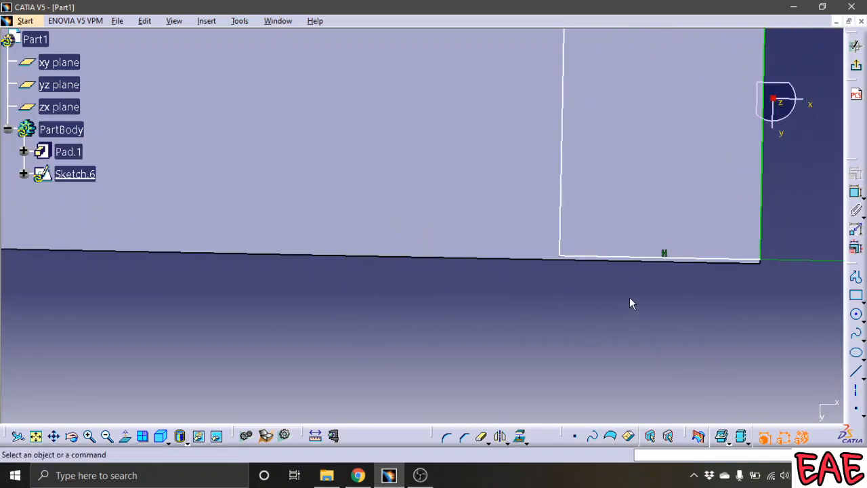
click(652, 257)
click(855, 193)
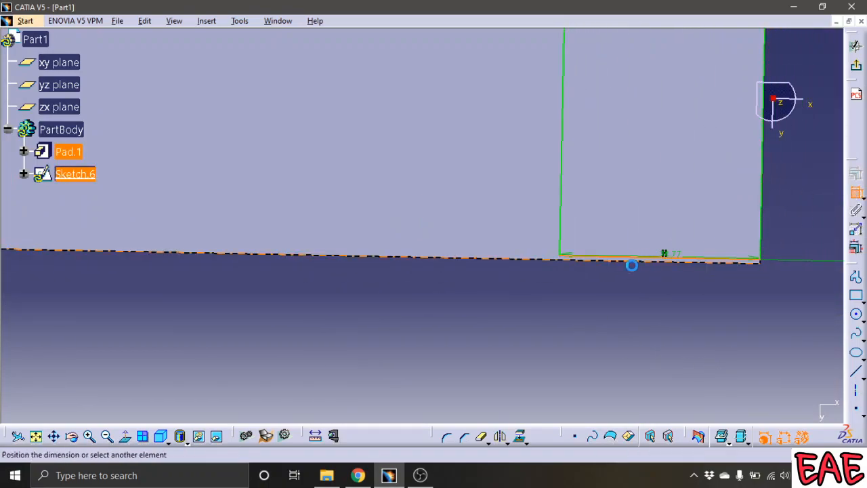
click(639, 264)
right_click(639, 285)
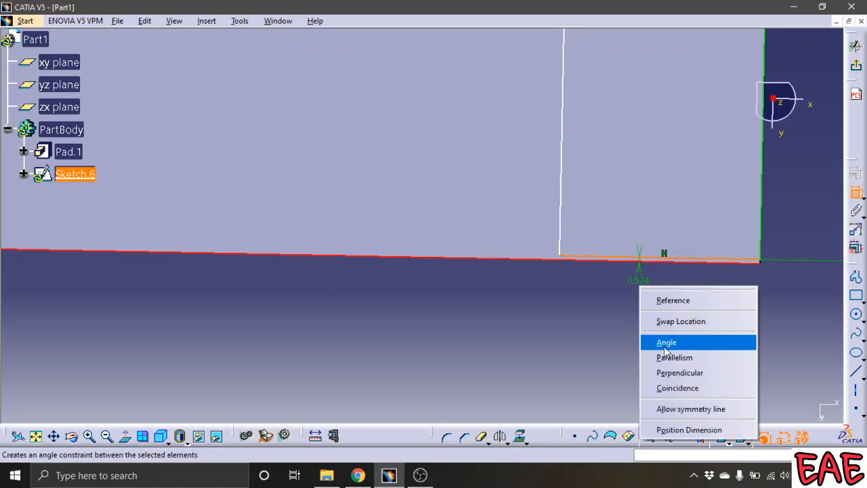
click(677, 387)
- Dimension the rectangle's width between its two long sides, set it to 25 mm, and exit the sketch
ctrl+middle_drag(578, 347, 572, 400)
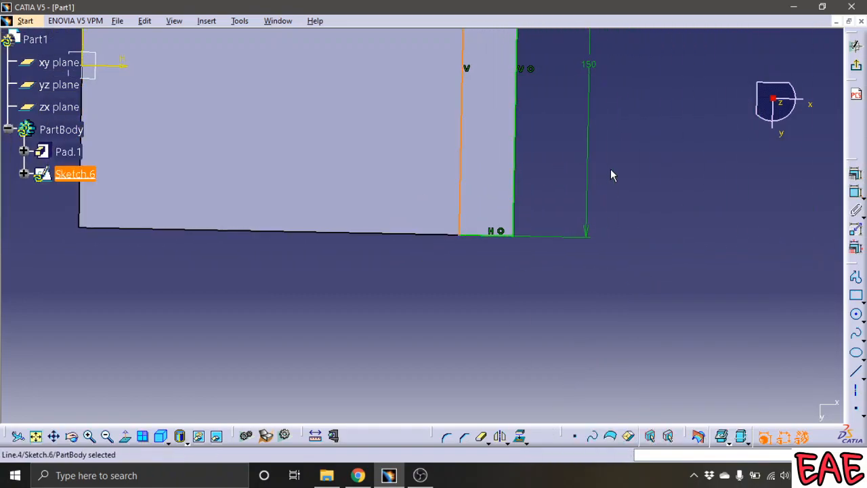
click(855, 194)
click(509, 172)
click(514, 171)
click(492, 181)
double_click(495, 174)
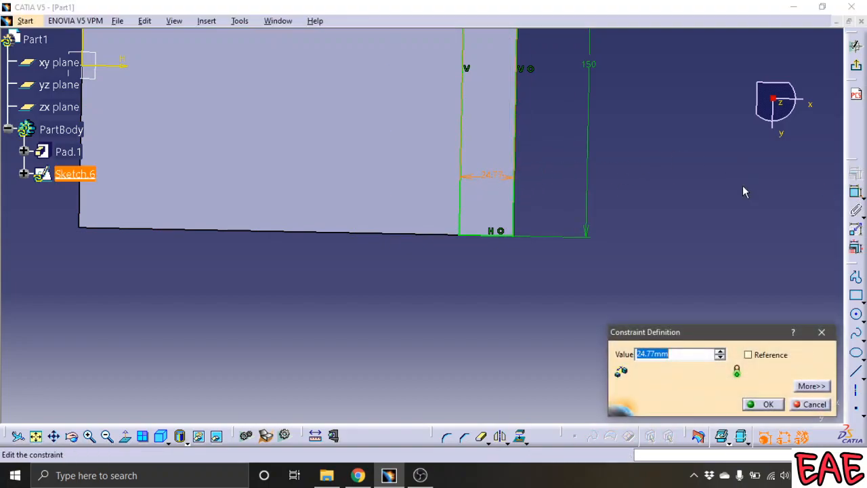
key(Return)
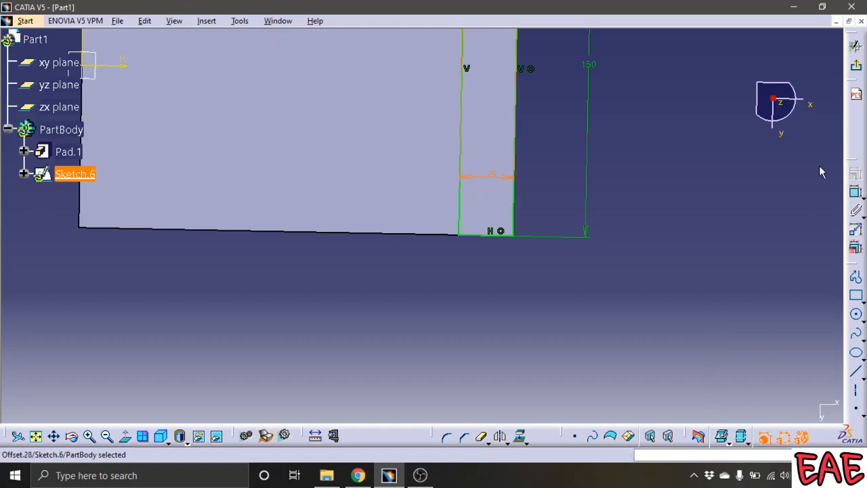
click(856, 45)
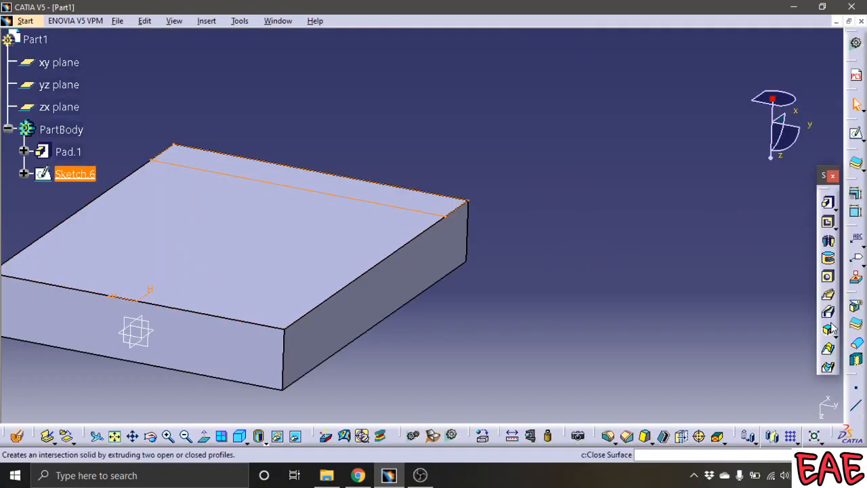
- Pad the 150 x 25 mm rectangle sketch to a length of 100 mm to form an upright wall
click(827, 201)
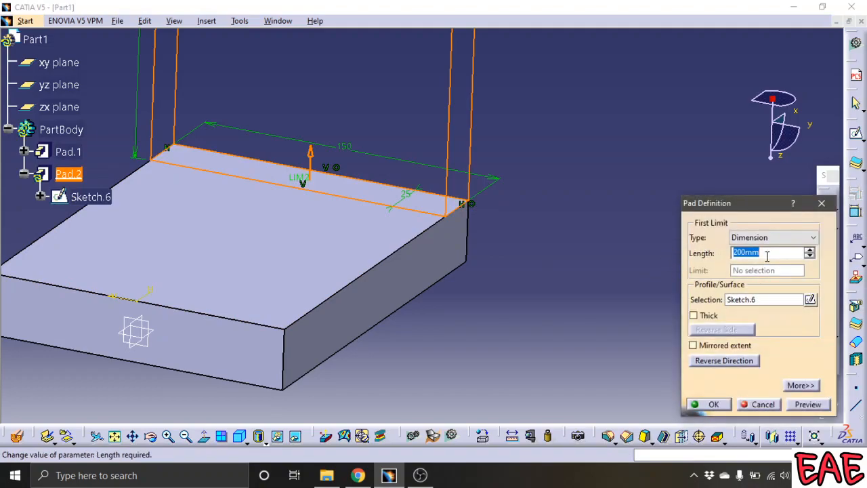
text(100)
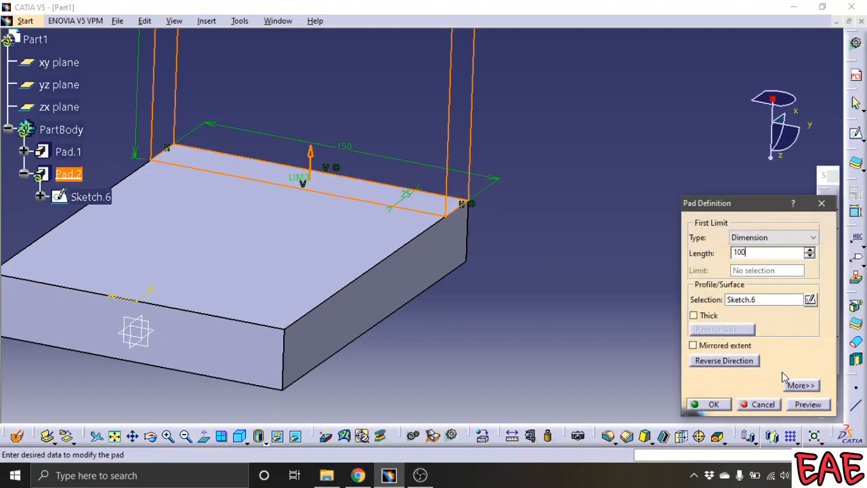
click(727, 406)
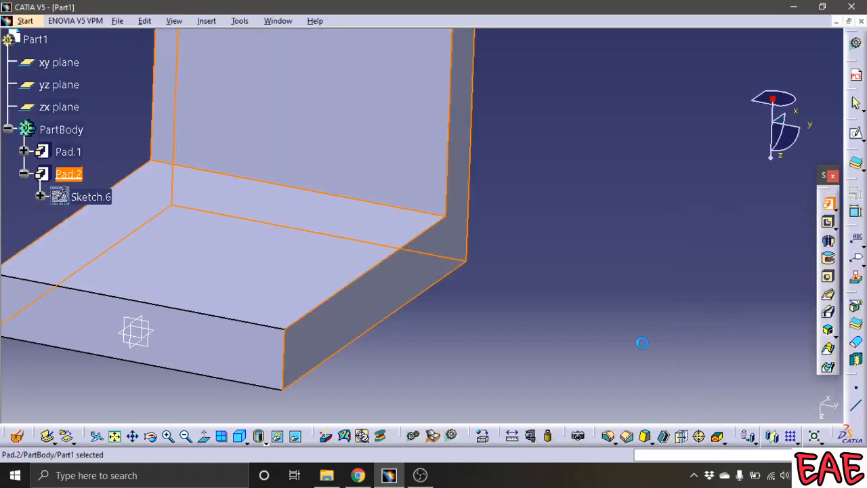
- Start a new sketch on the zx plane that runs through the middle of the L-shaped part
middle_drag(621, 239, 470, 277)
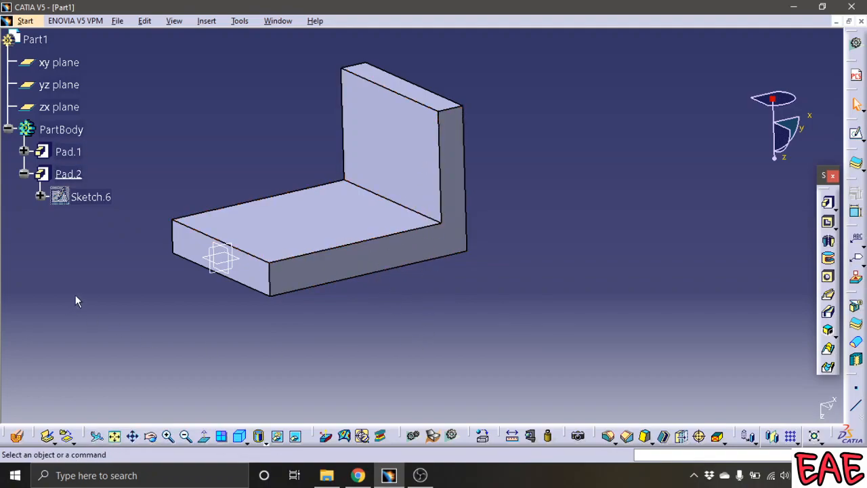
click(238, 247)
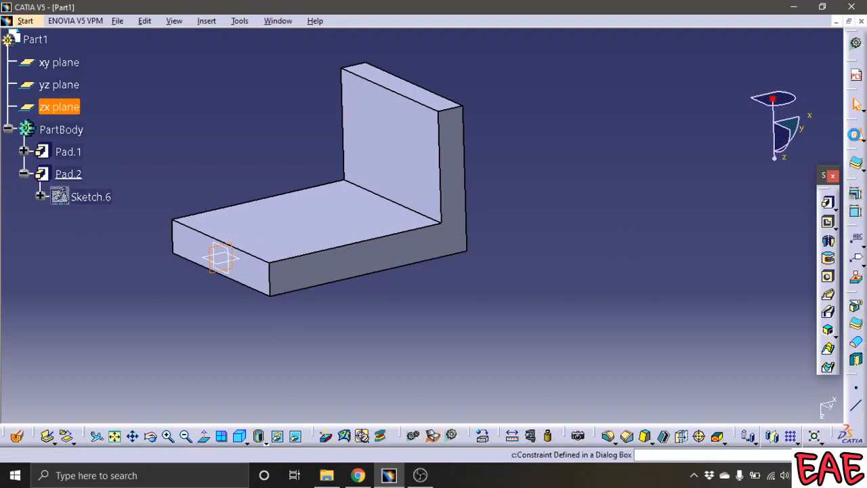
click(855, 193)
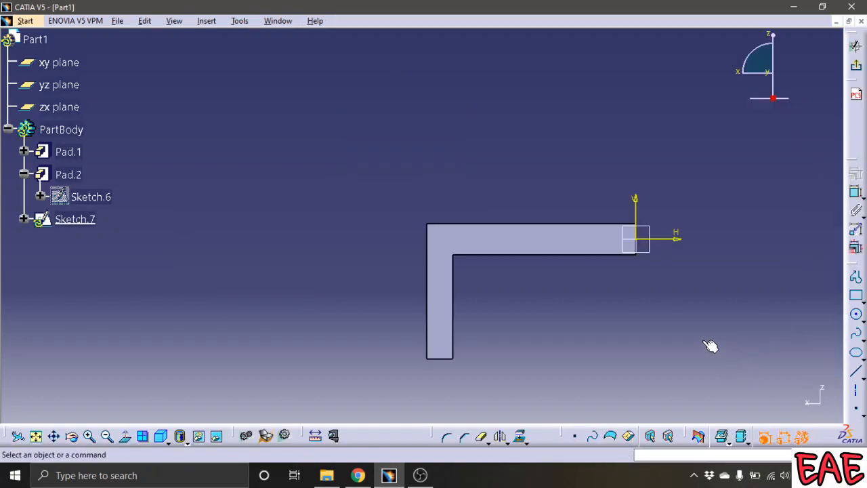
middle_drag(589, 340, 488, 240)
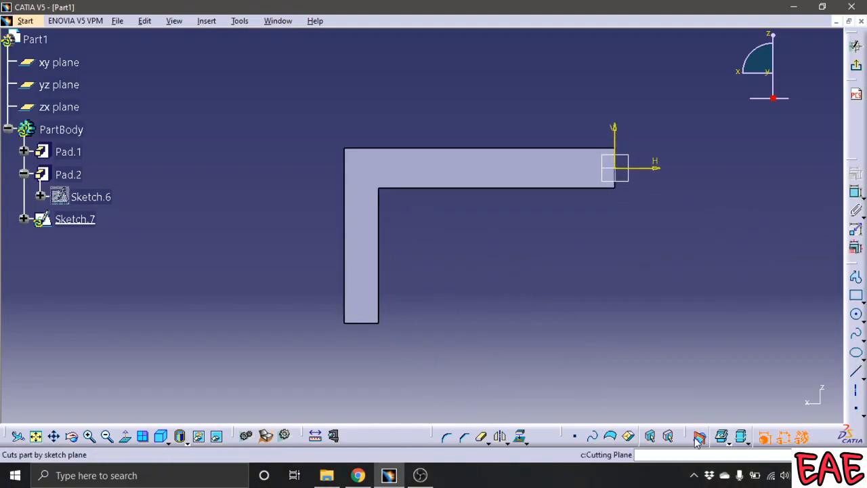
click(122, 440)
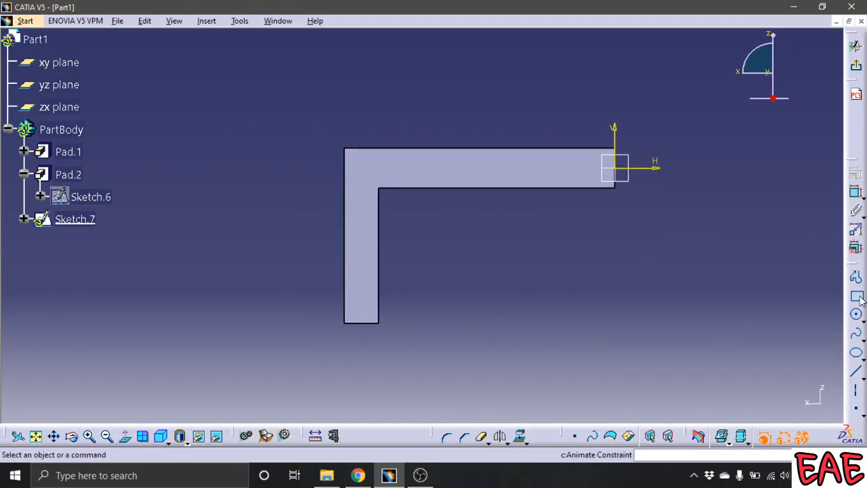
- Sketch a diagonal line about 108 mm long from the wall's inner edge to the base's inner edge
click(856, 371)
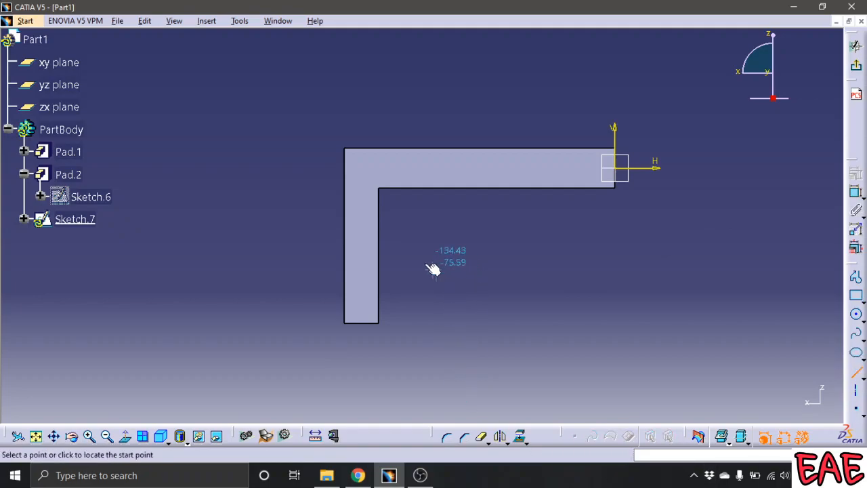
click(378, 271)
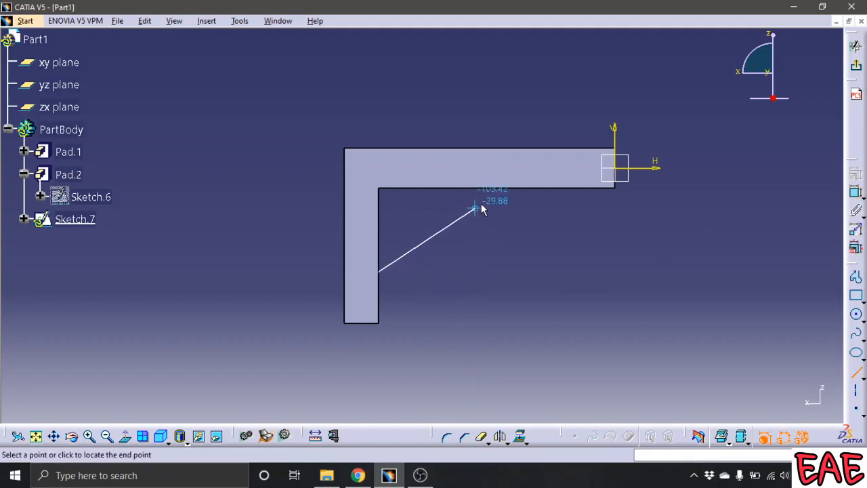
click(498, 187)
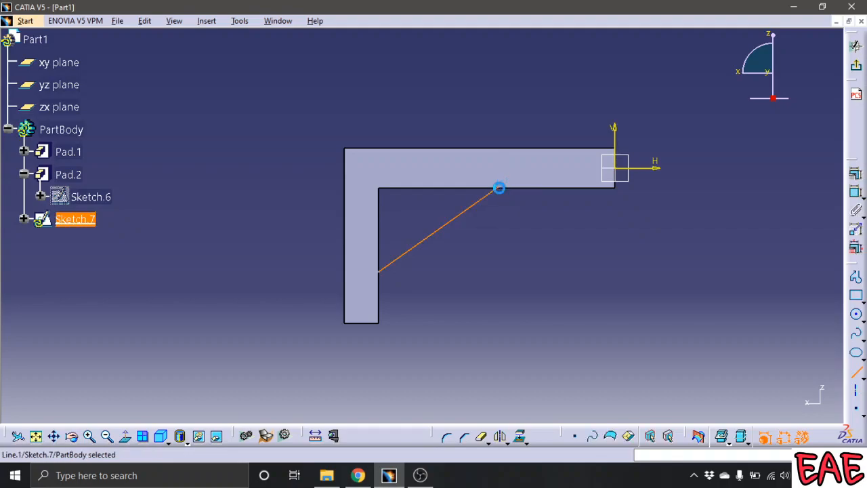
click(556, 258)
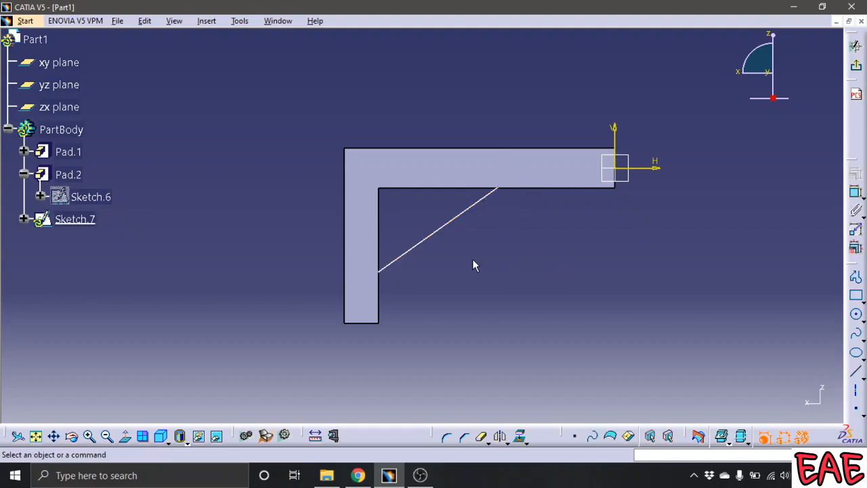
- Dimension the diagonal line's length and set it to 100 mm
click(855, 192)
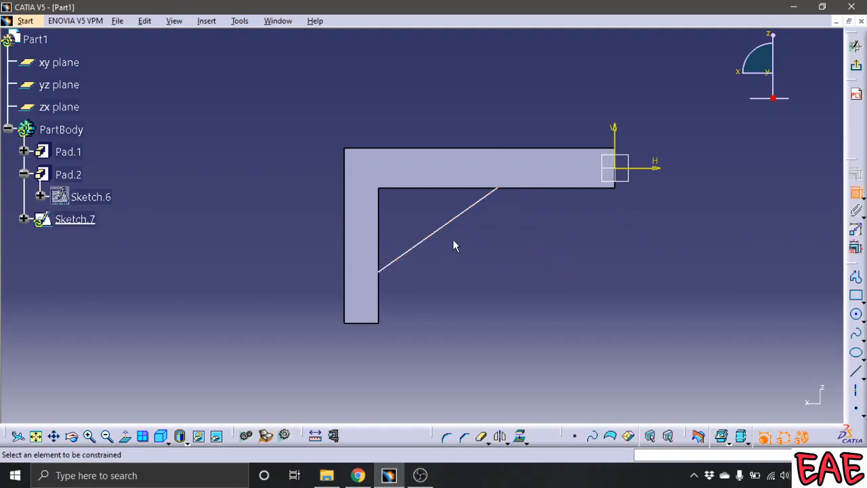
click(452, 222)
double_click(462, 269)
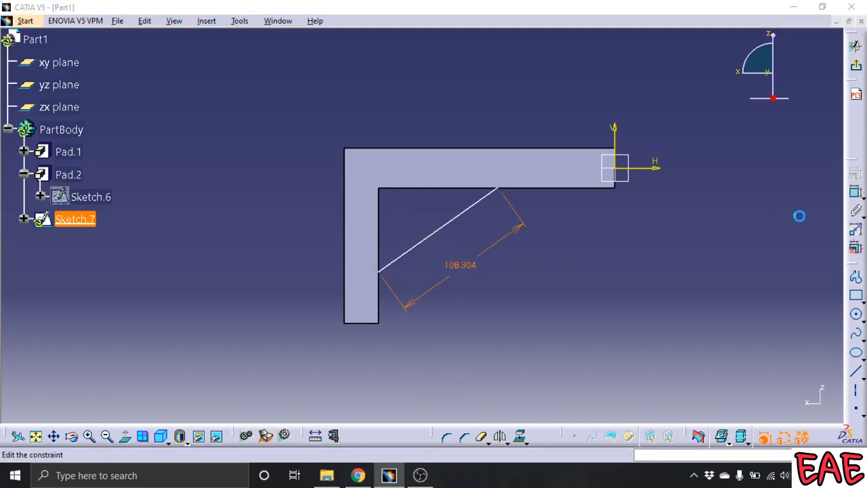
text(100)
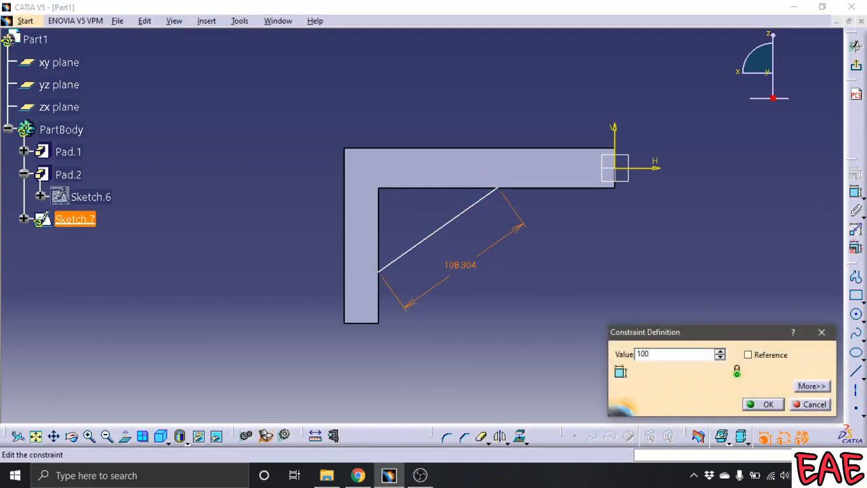
key(Return)
click(527, 276)
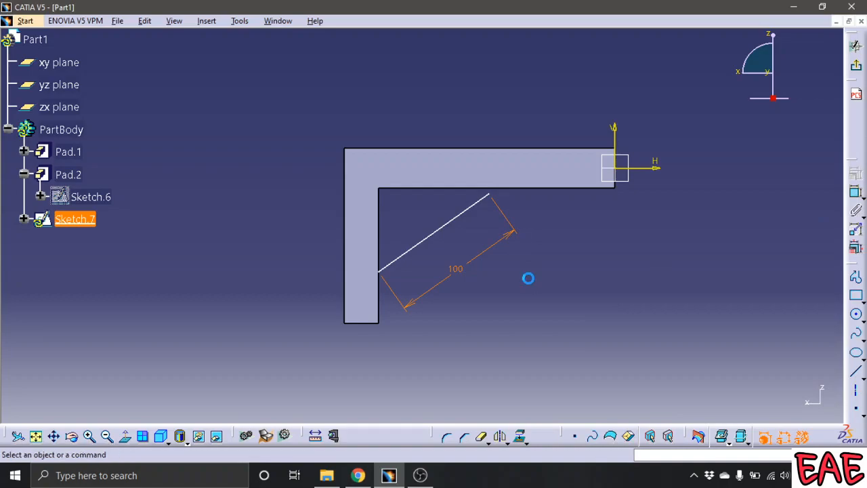
- Constrain the line's base-side endpoint to be coincident with the base's inner edge
mouse_move(522, 274)
middle_down()
mouse_move(522, 283)
mouse_move(526, 253)
mouse_move(522, 287)
mouse_move(523, 276)
middle_up()
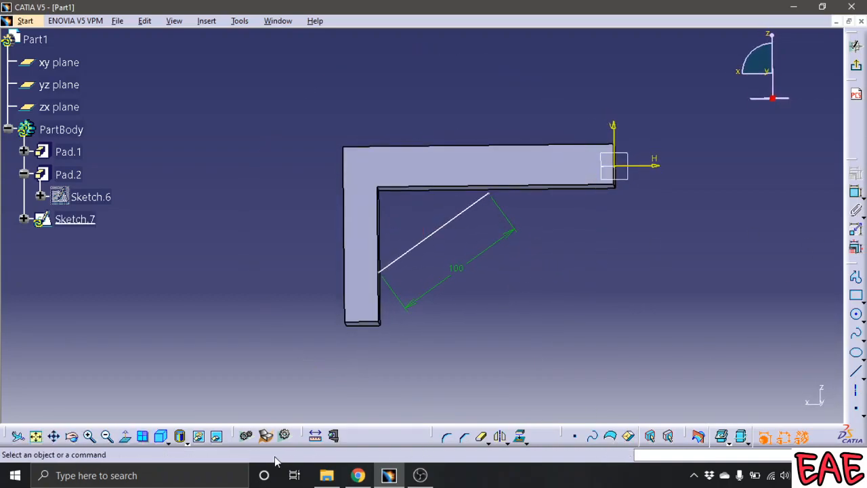
click(130, 436)
mouse_move(574, 297)
middle_down()
mouse_move(574, 289)
mouse_move(511, 305)
mouse_move(546, 192)
mouse_move(515, 176)
middle_up()
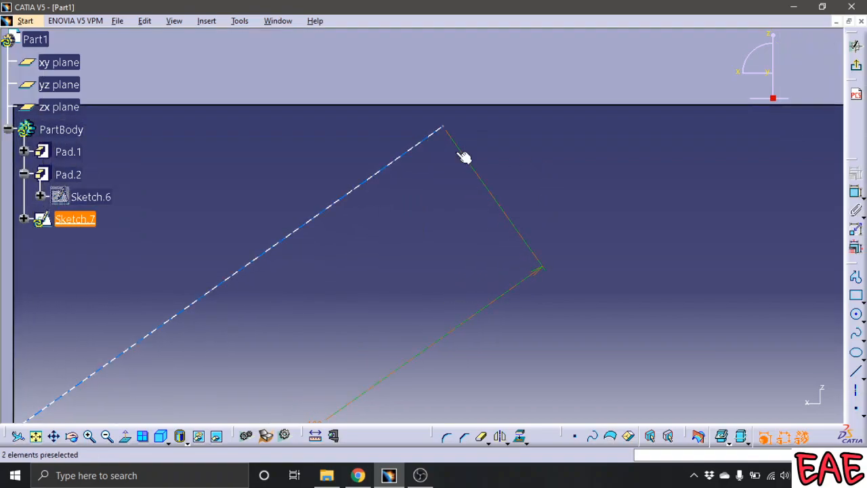
click(440, 127)
click(854, 193)
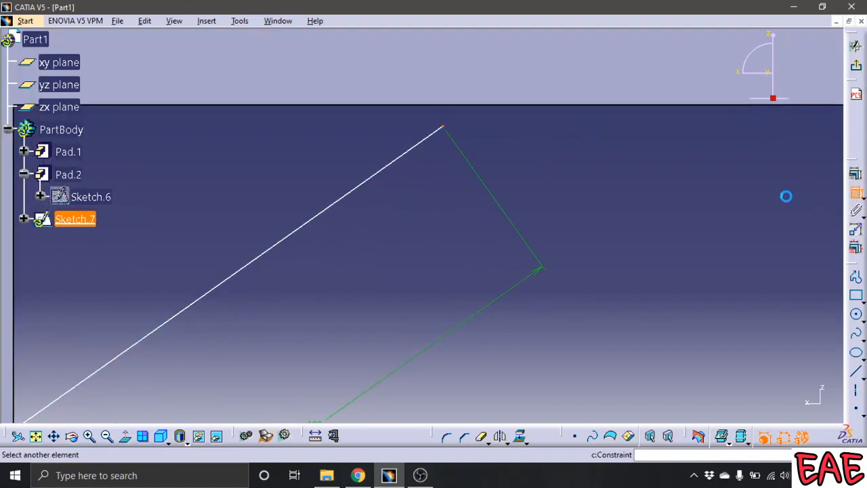
click(453, 108)
right_click(447, 109)
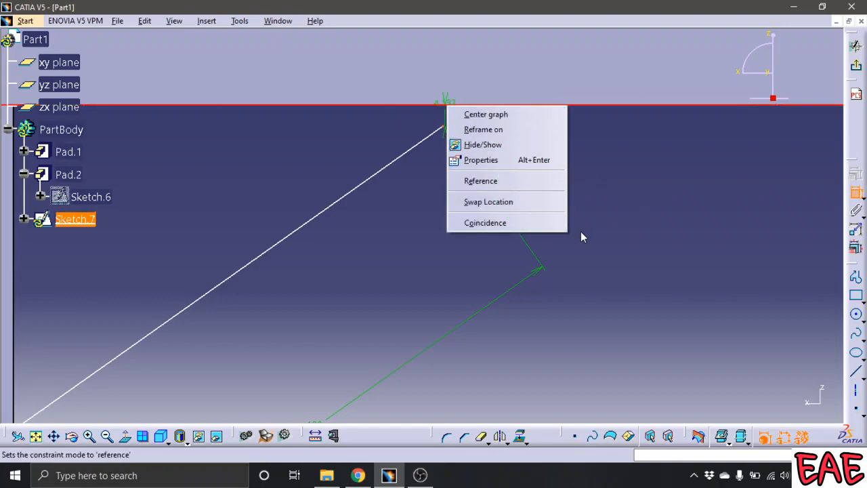
click(545, 222)
- Constrain the line's wall-side endpoint to be coincident with the wall's inner edge
middle_drag(616, 227, 603, 308)
middle_drag(211, 345, 216, 231)
mouse_move(229, 297)
middle_down()
mouse_move(648, 160)
mouse_move(682, 74)
middle_up()
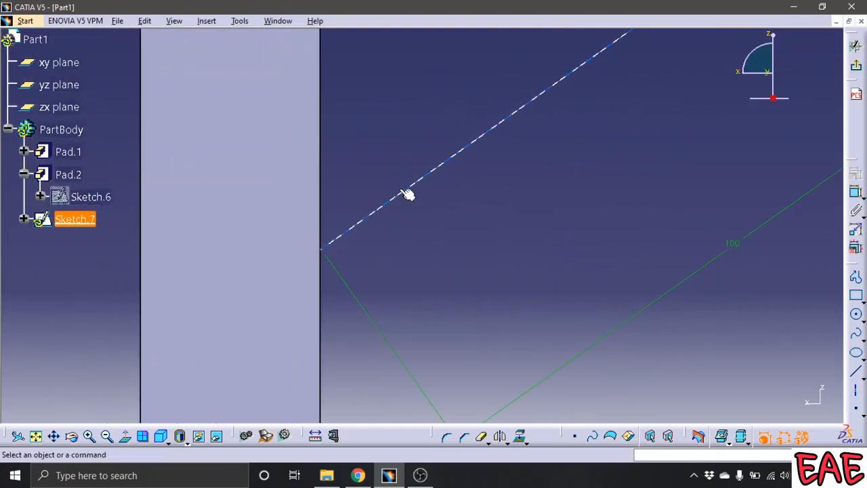
click(855, 192)
click(323, 295)
right_click(320, 294)
click(376, 409)
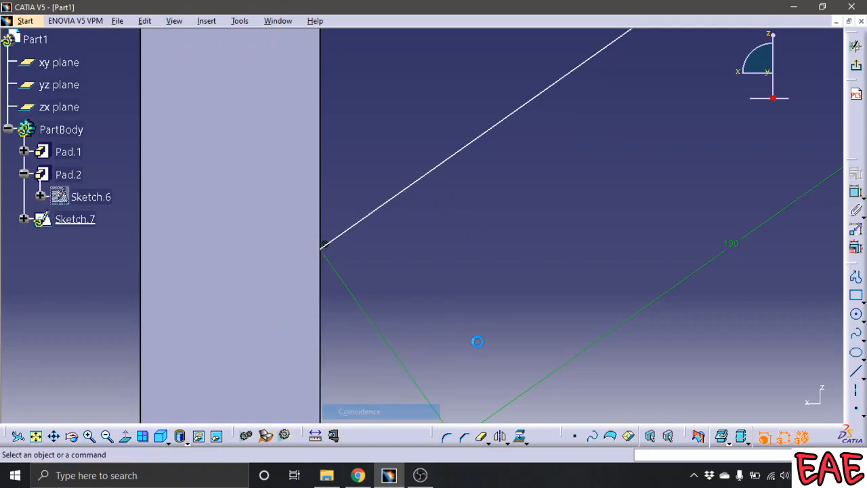
- Dimension the horizontal distance from the line's base-side endpoint to the vertical axis, set it to 90 mm, and exit the sketch
middle_drag(493, 325, 383, 440)
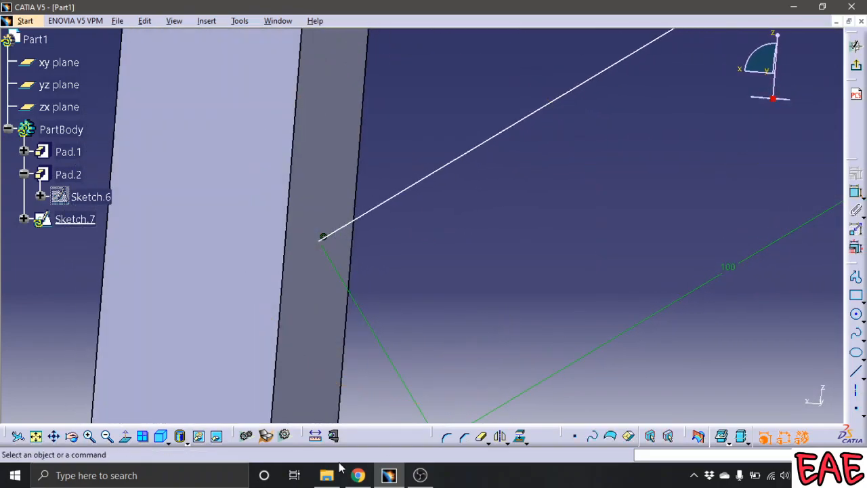
click(143, 435)
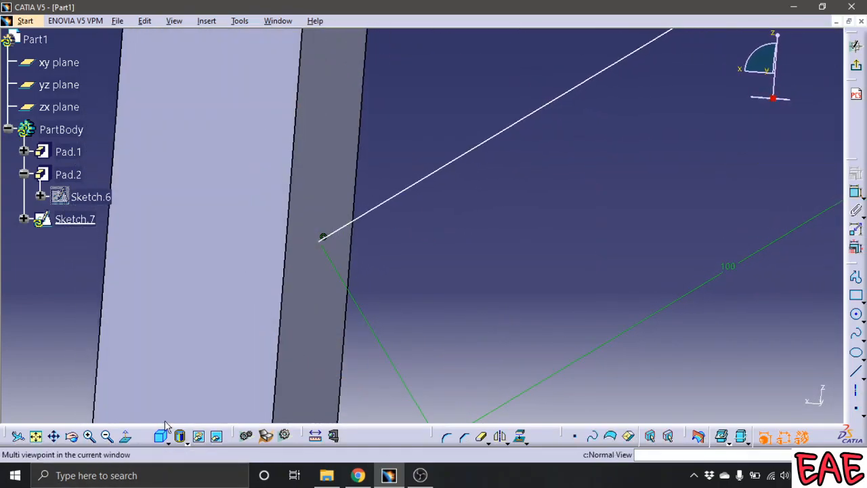
middle_drag(466, 266, 424, 422)
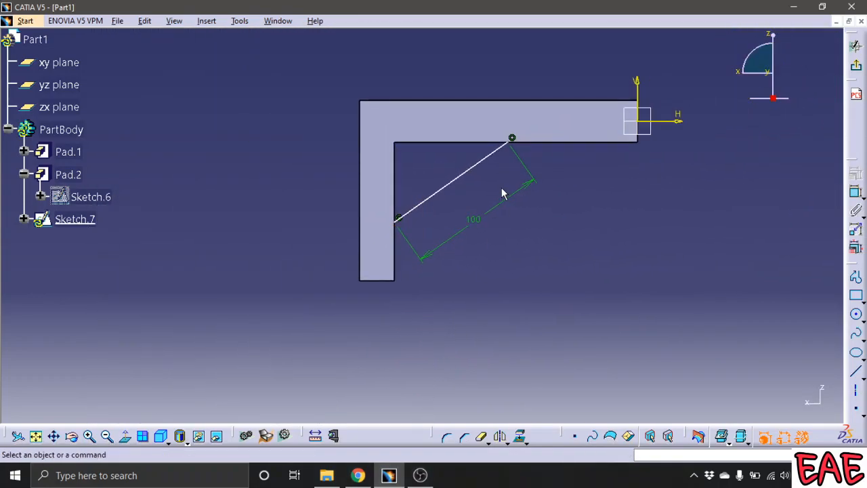
click(511, 139)
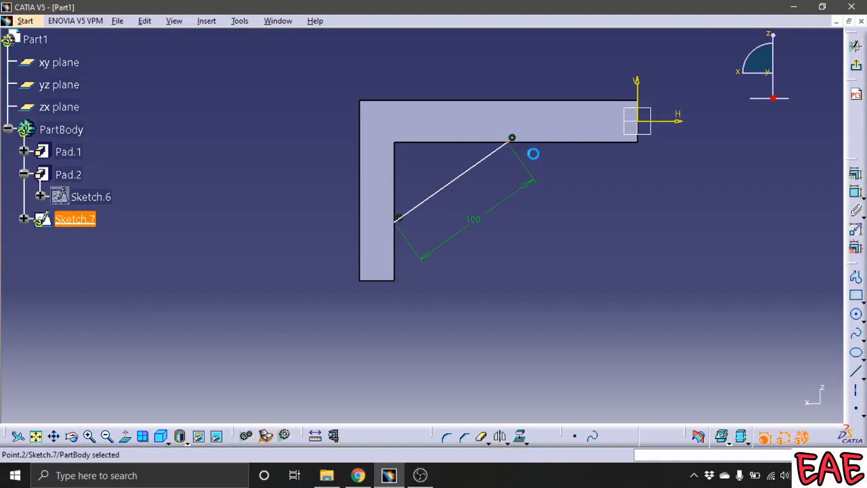
click(856, 192)
click(642, 114)
click(622, 201)
double_click(621, 201)
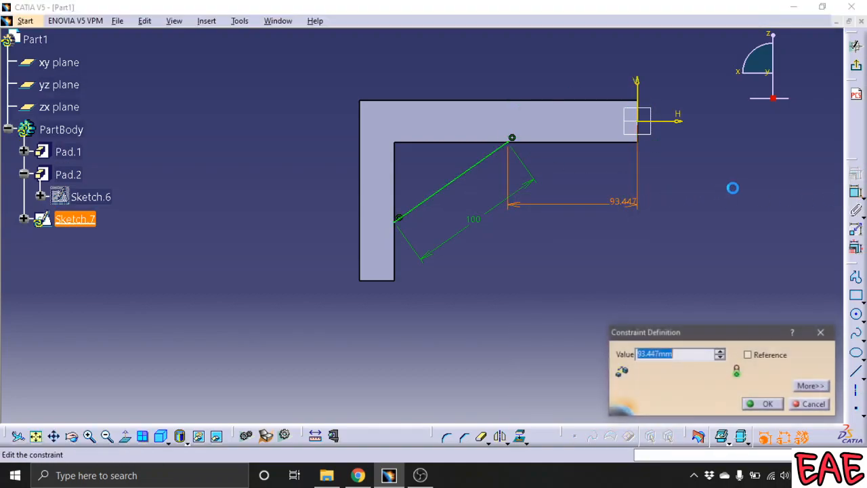
text(9)
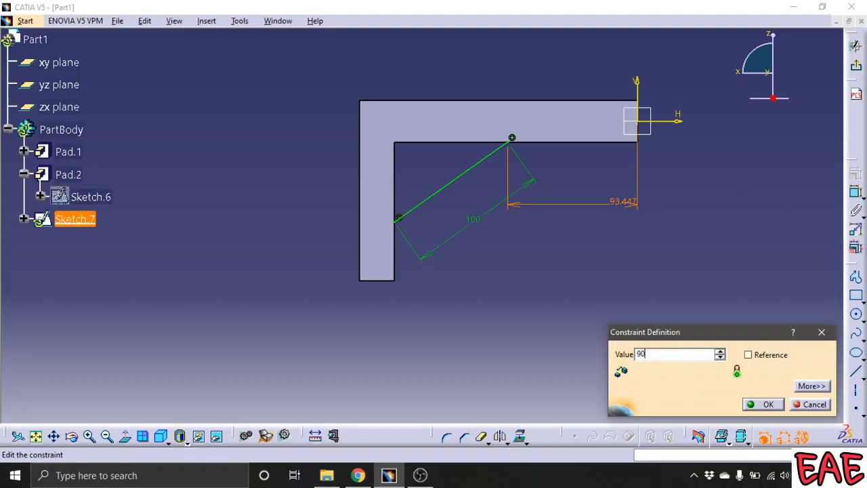
text(0)
key(Return)
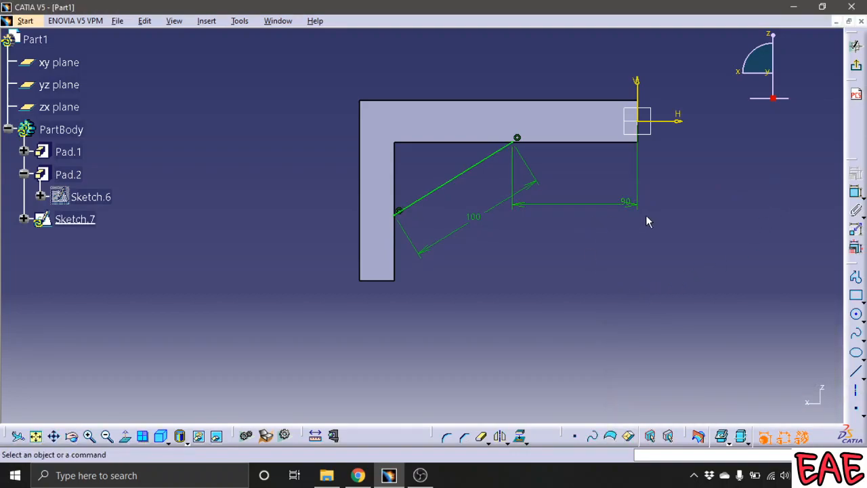
click(855, 45)
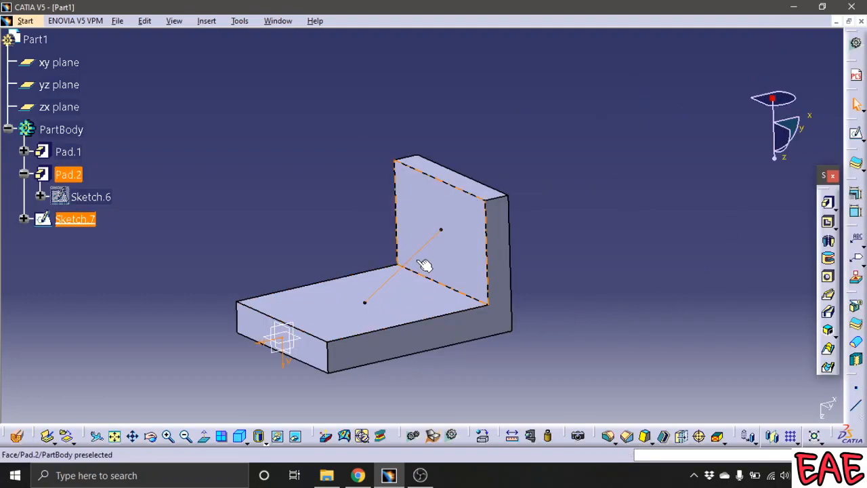
click(581, 324)
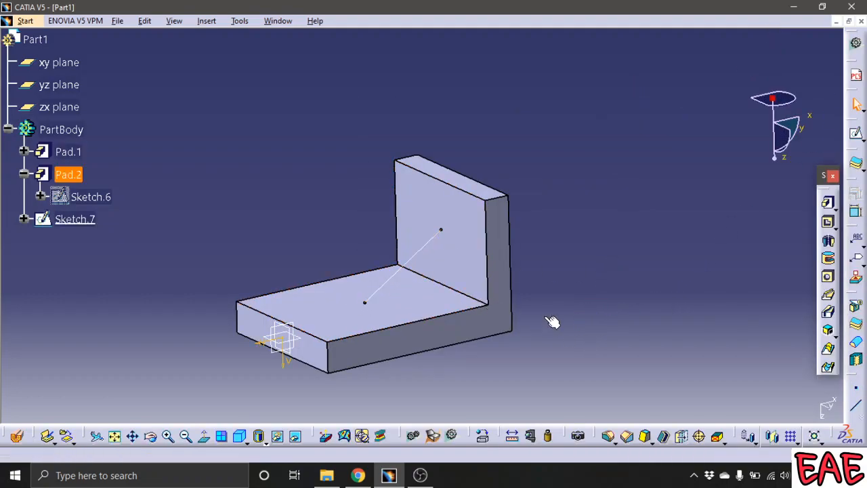
- Create a From Side stiffener from the diagonal line sketch with a thickness of 15 mm and Neutral Fiber enabled
click(835, 337)
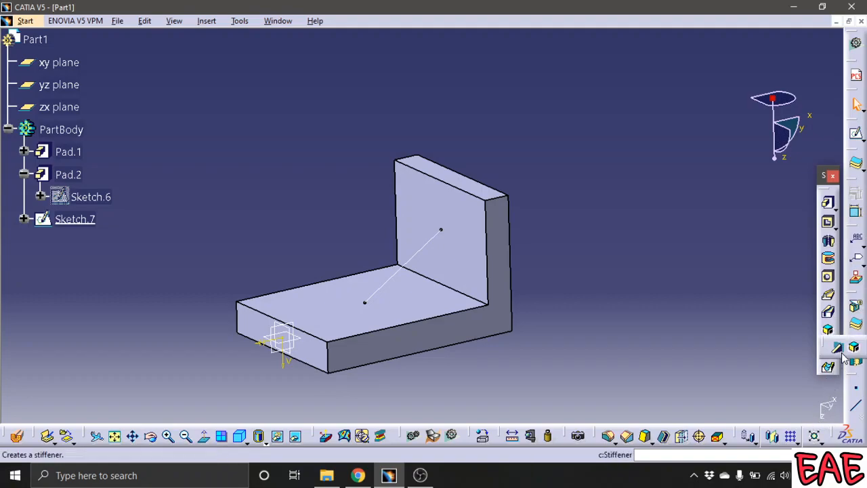
click(838, 348)
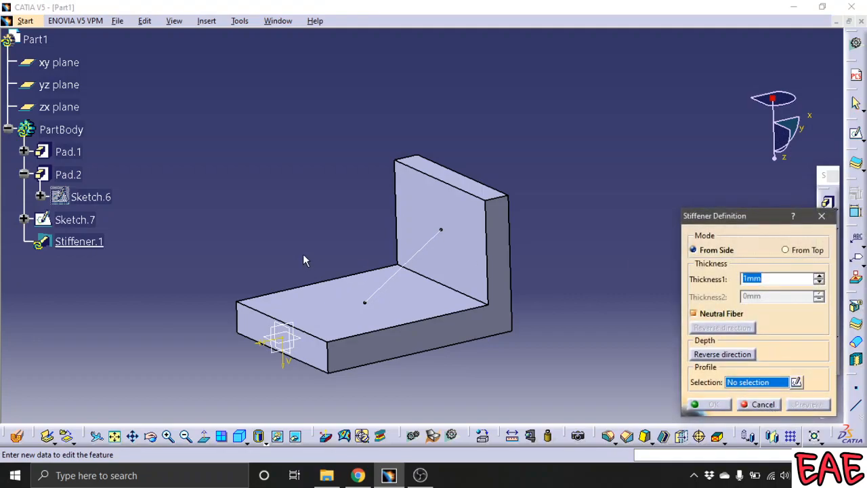
click(407, 264)
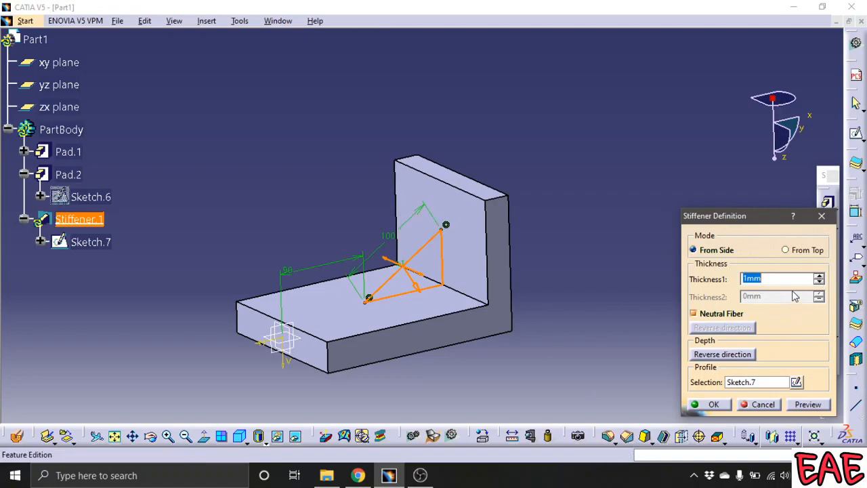
click(817, 276)
click(817, 276)
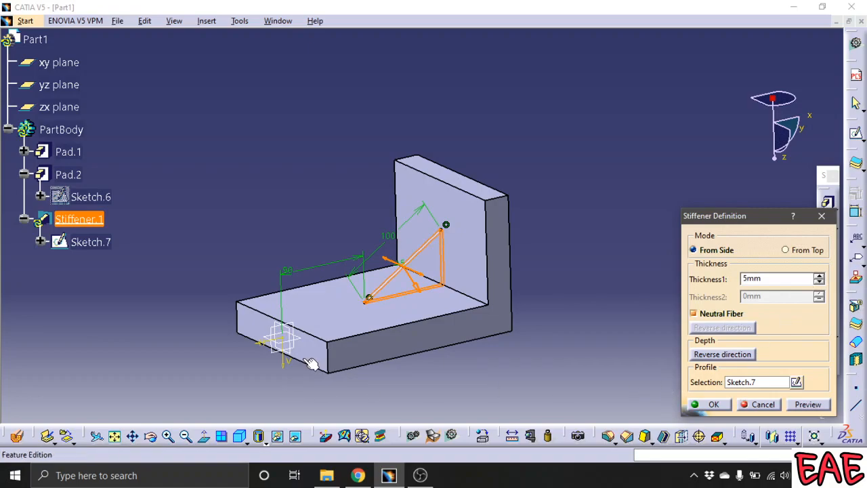
click(693, 313)
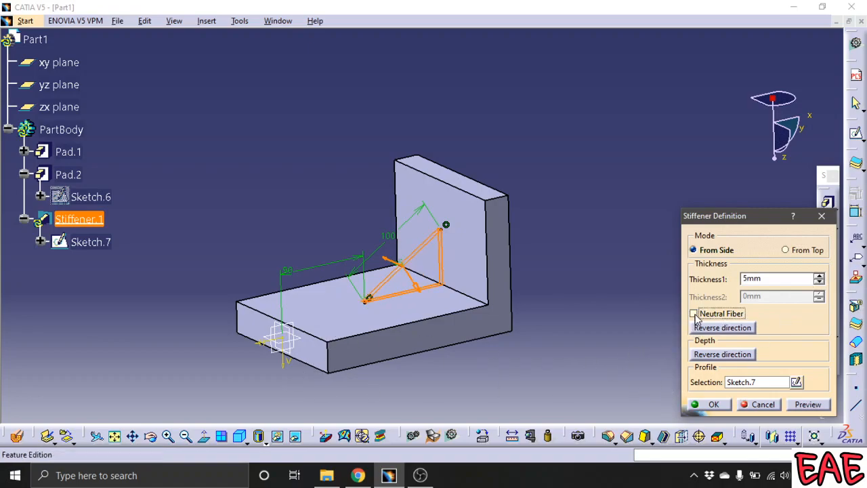
double_click(752, 279)
text(15)
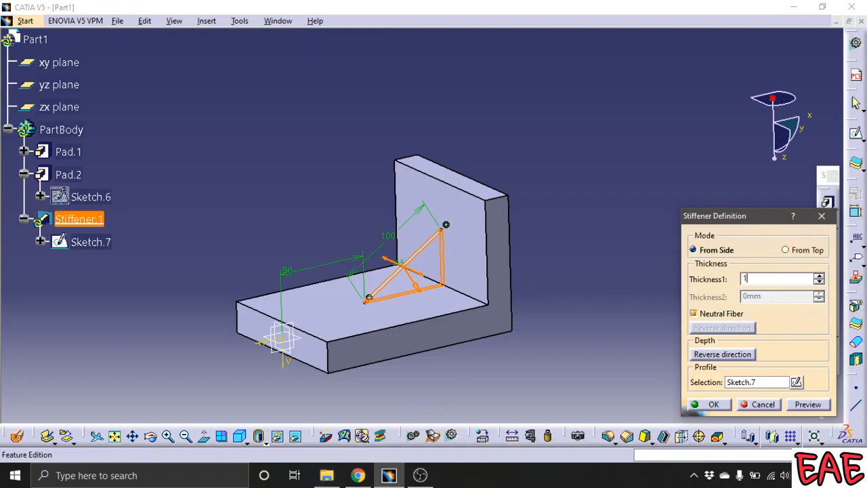
click(726, 409)
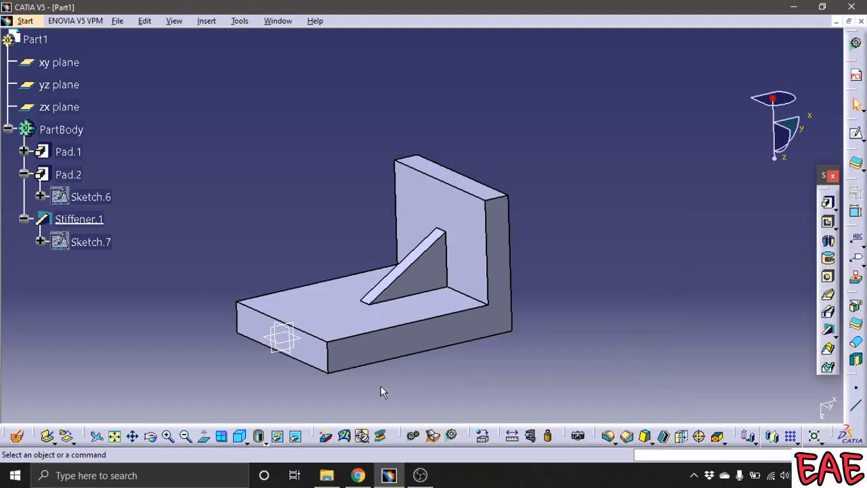
middle_drag(361, 380, 605, 308)
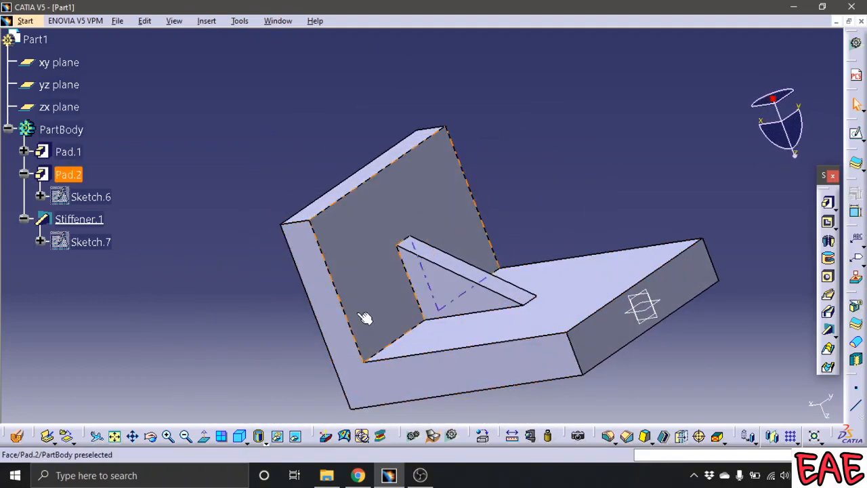